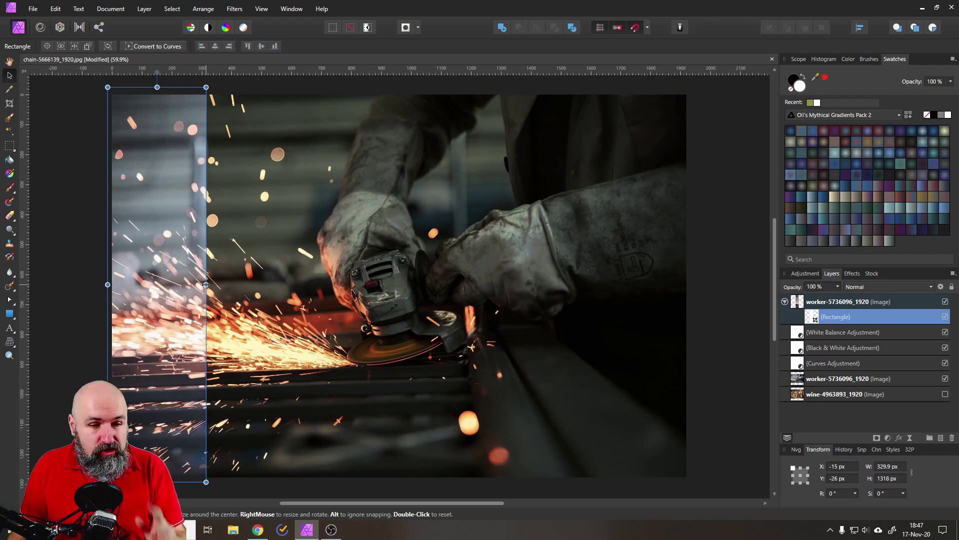
Widen the rectangle to show more of the colour photo, then bring up the Facebook group in Chrome.
drag(206, 285, 183, 284)
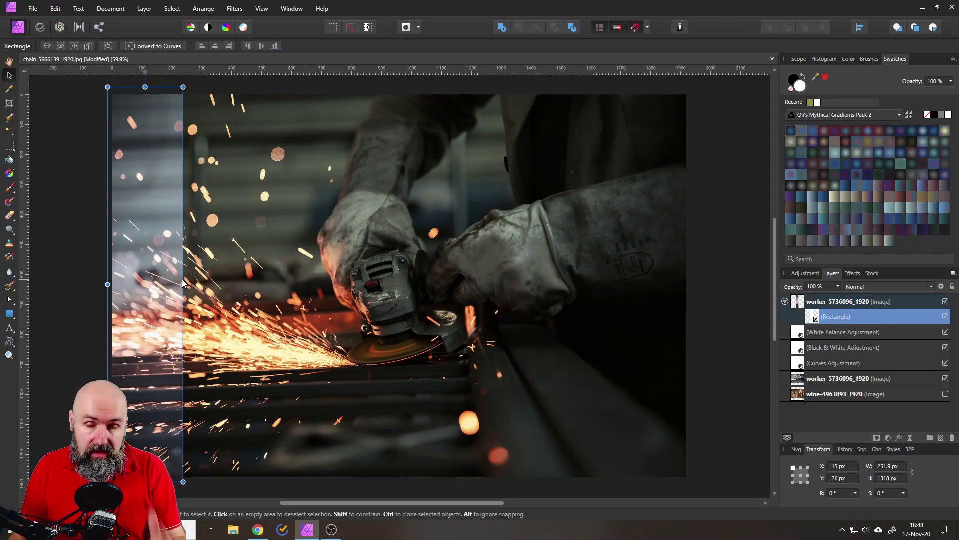
click(257, 530)
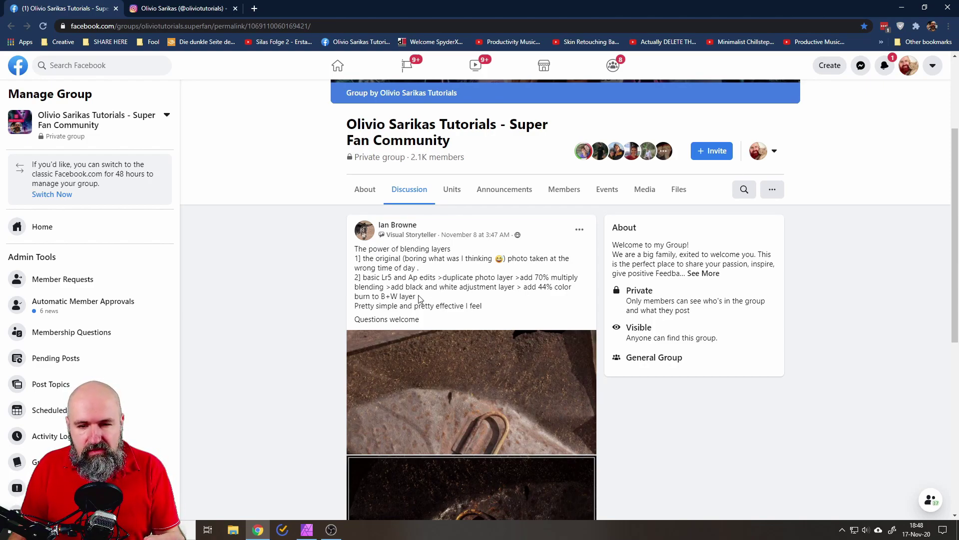
Scroll through the blending-layers group post to view its original and edited photos.
scroll(287, 367, down, 3)
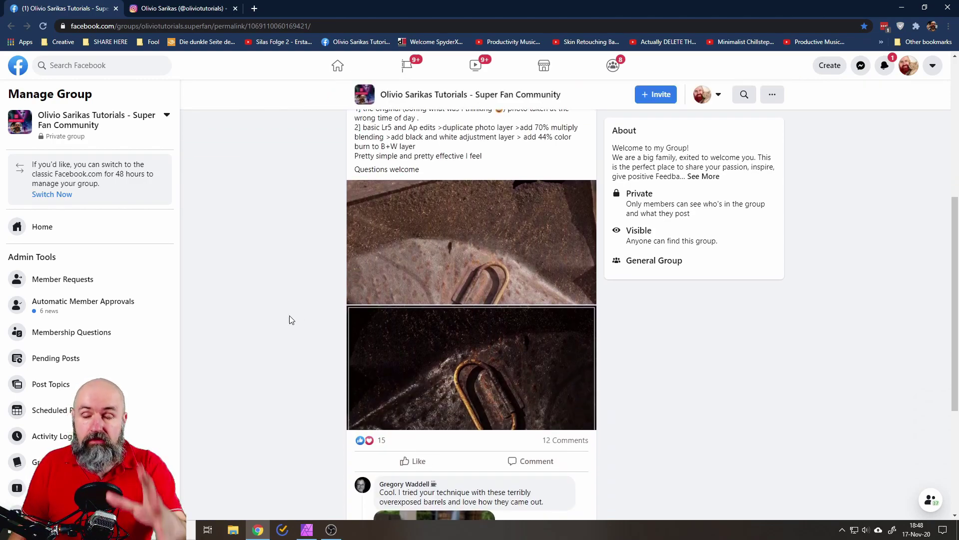
scroll(287, 316, up, 1)
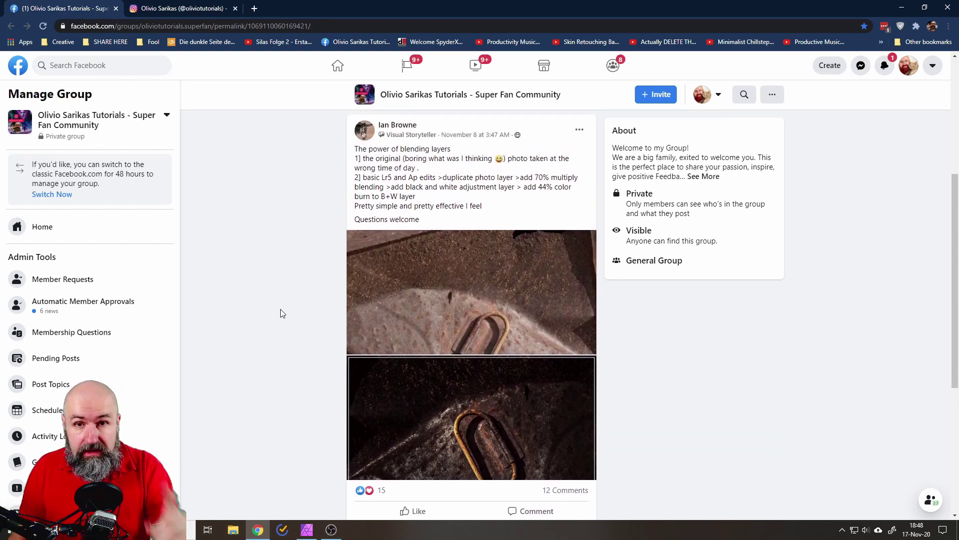
Switch to the Instagram profile tab and scroll through its posts.
click(172, 10)
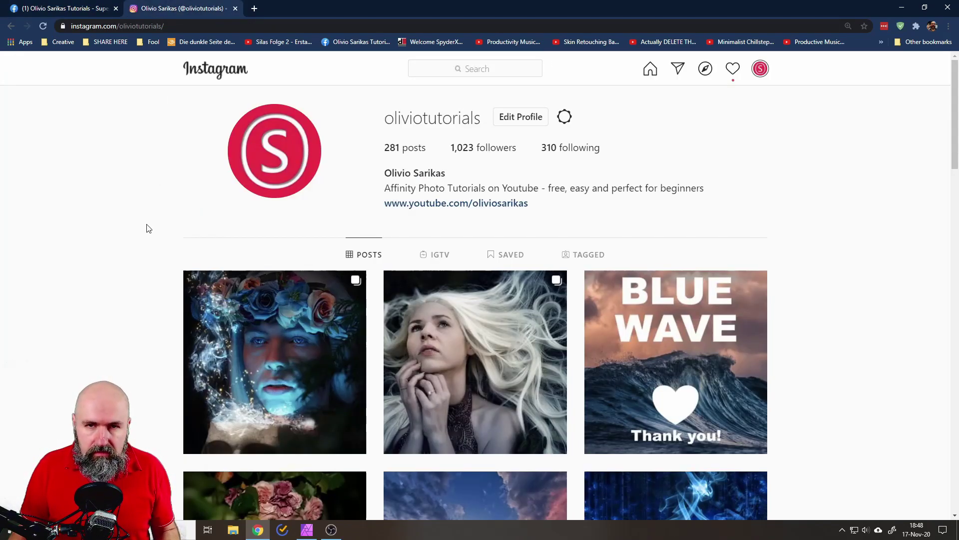
scroll(196, 316, down, 9)
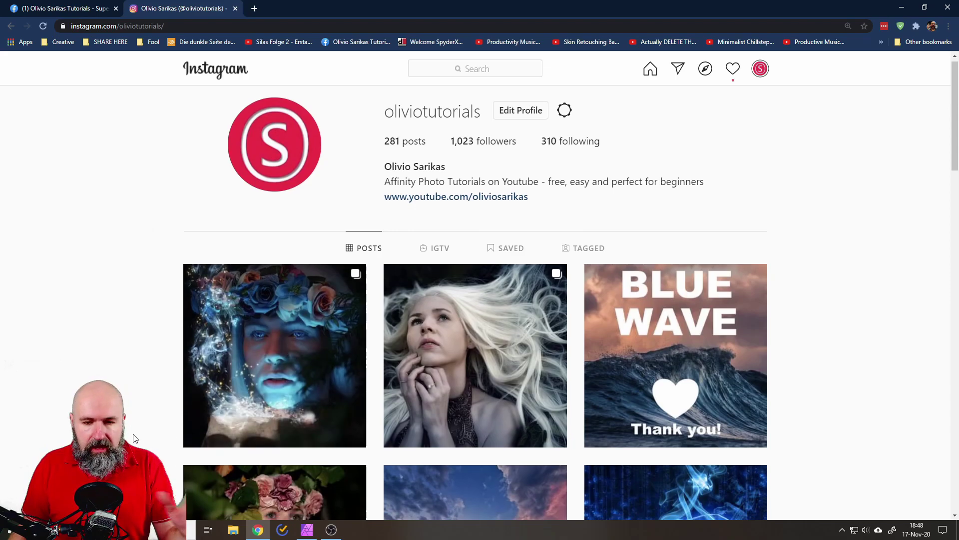
scroll(129, 416, up, 10)
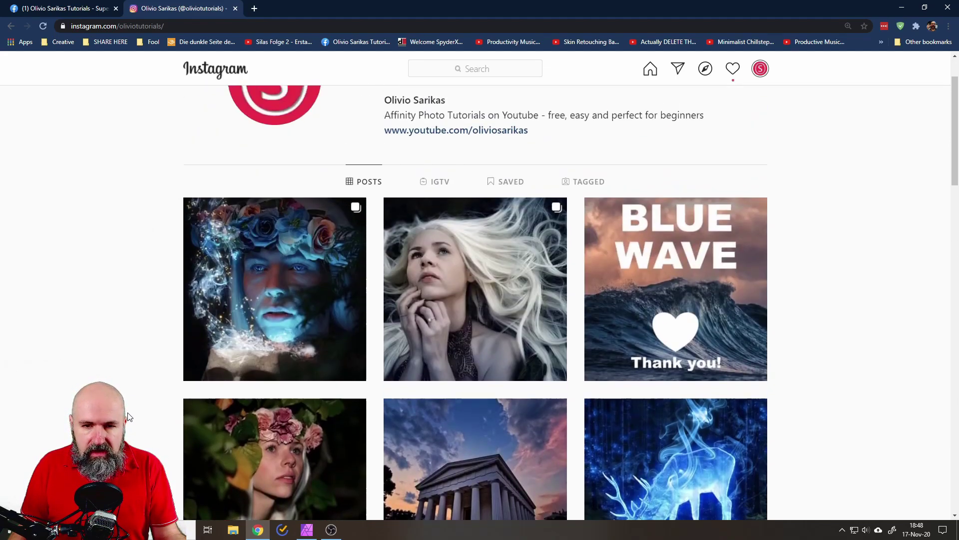
View every image of the Elf in Trance post, close it, and return to Affinity Photo.
click(244, 216)
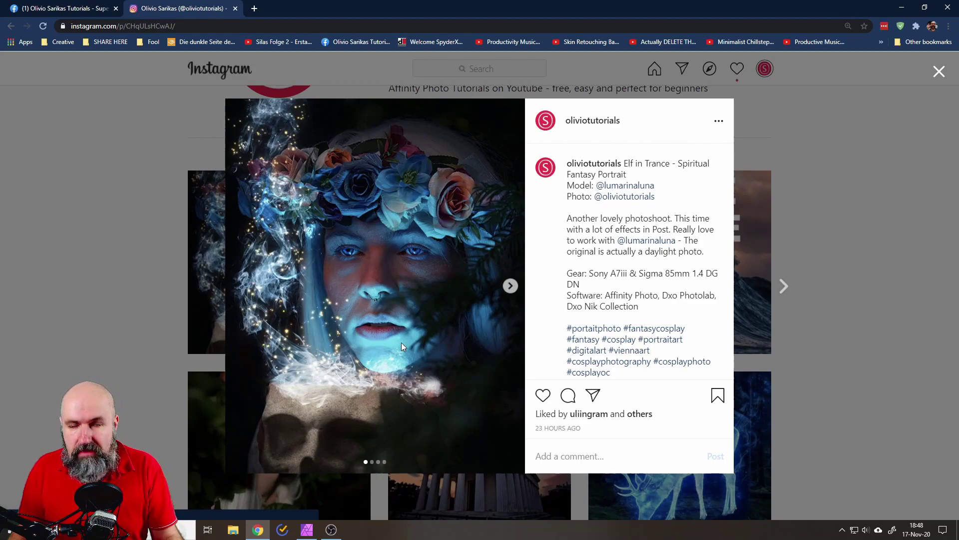
click(515, 295)
click(516, 293)
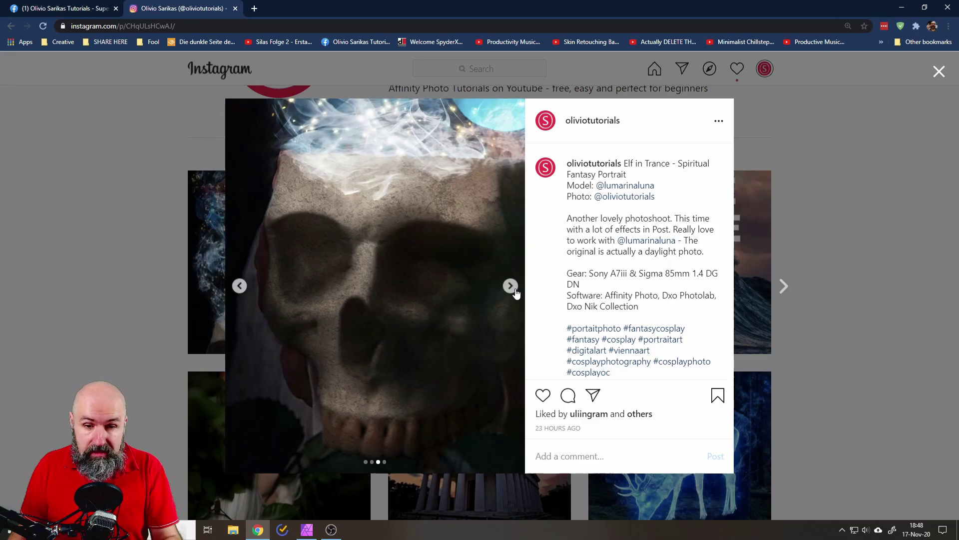
click(511, 287)
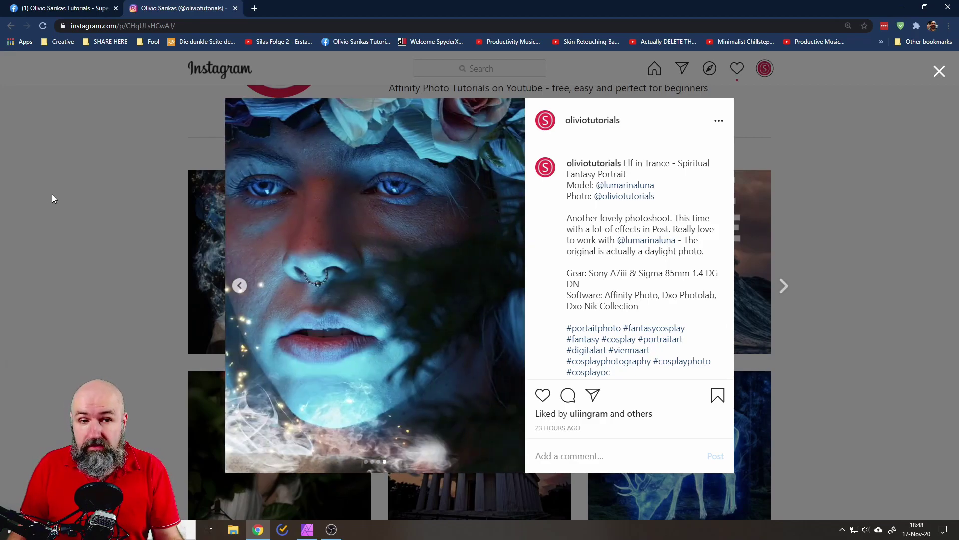
click(92, 208)
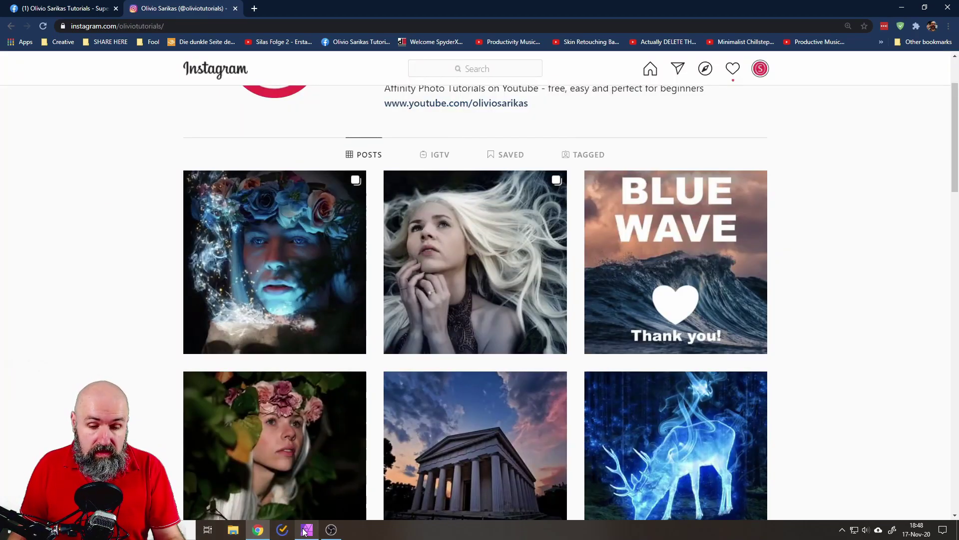
click(307, 530)
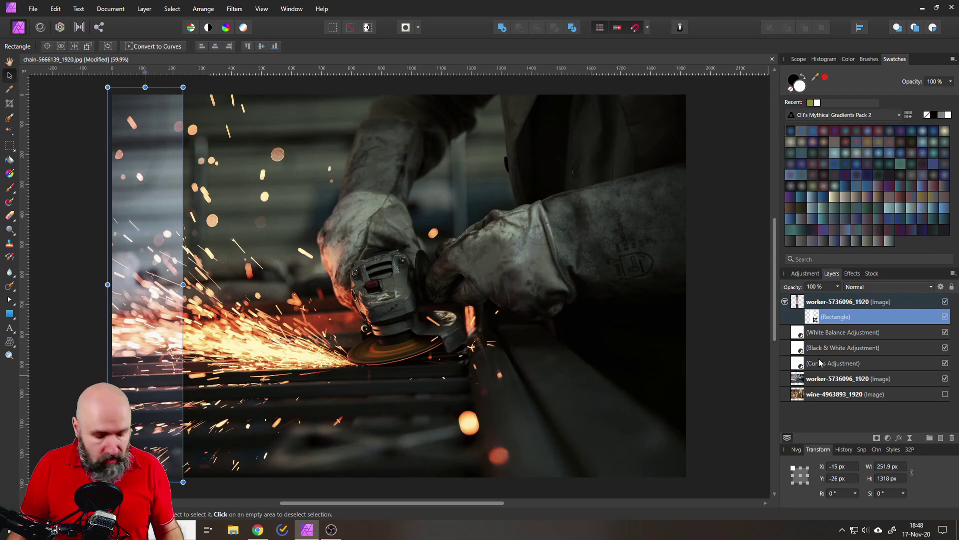
Select the worker image with its rectangle and adjustment layers and merge them with Ctrl+E.
shift+click(855, 363)
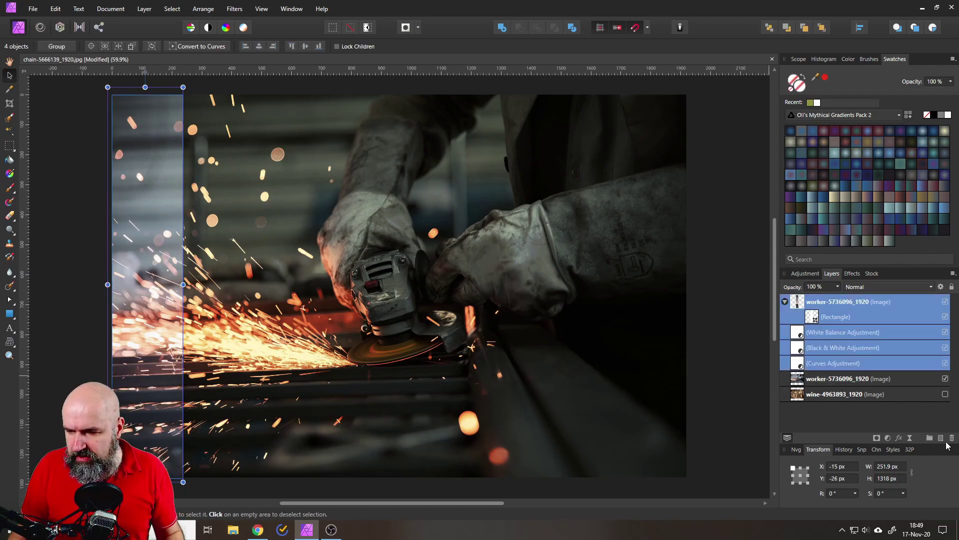
key(ctrl+e)
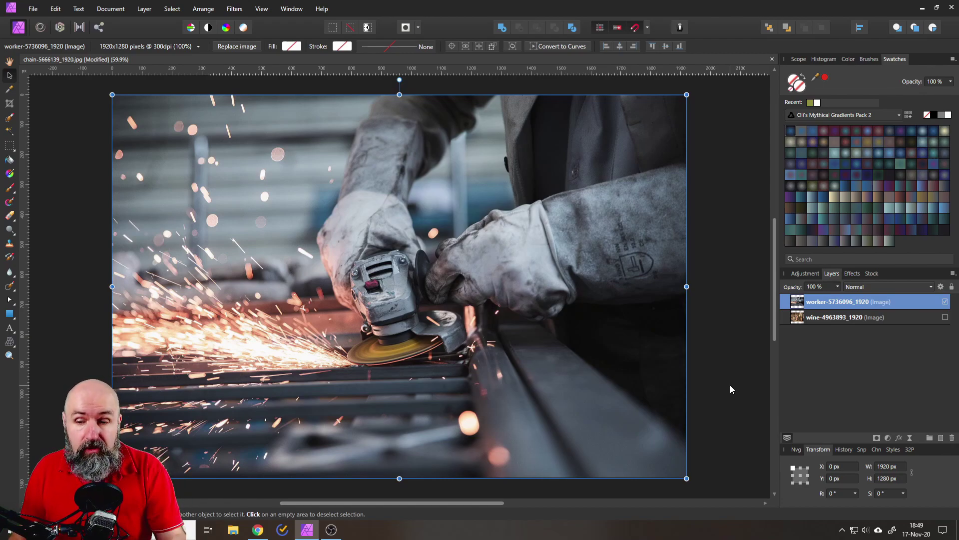
Duplicate the worker image layer and set the copy to Multiply at 70% opacity.
right_click(797, 304)
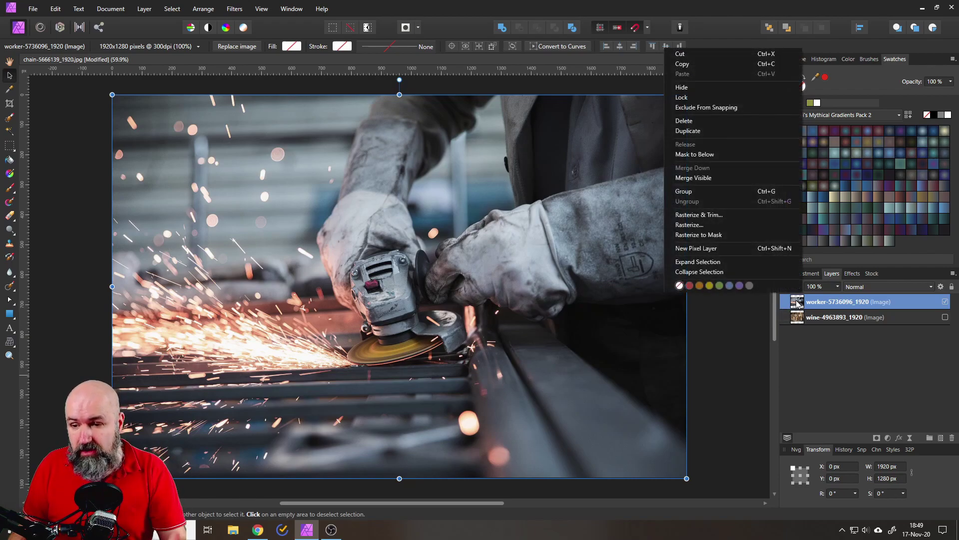
click(709, 131)
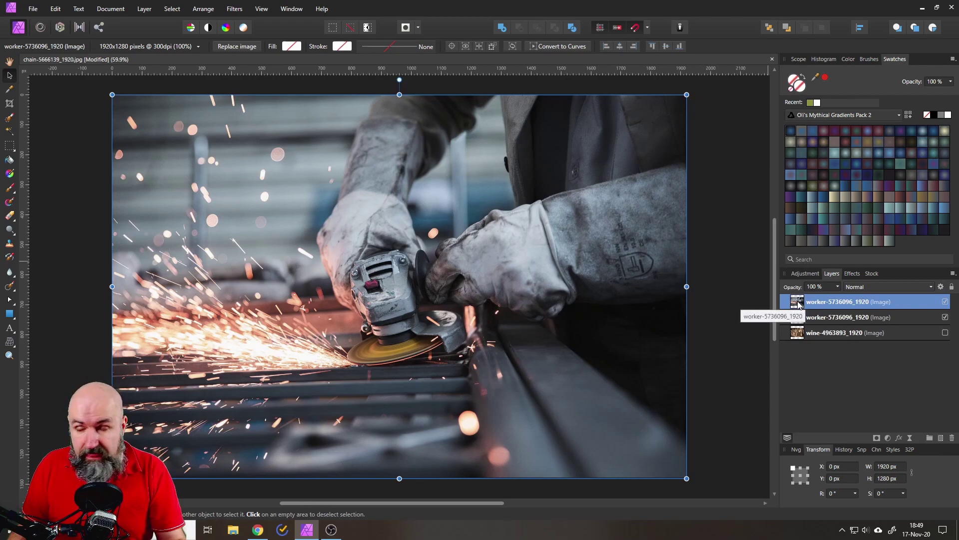
click(868, 289)
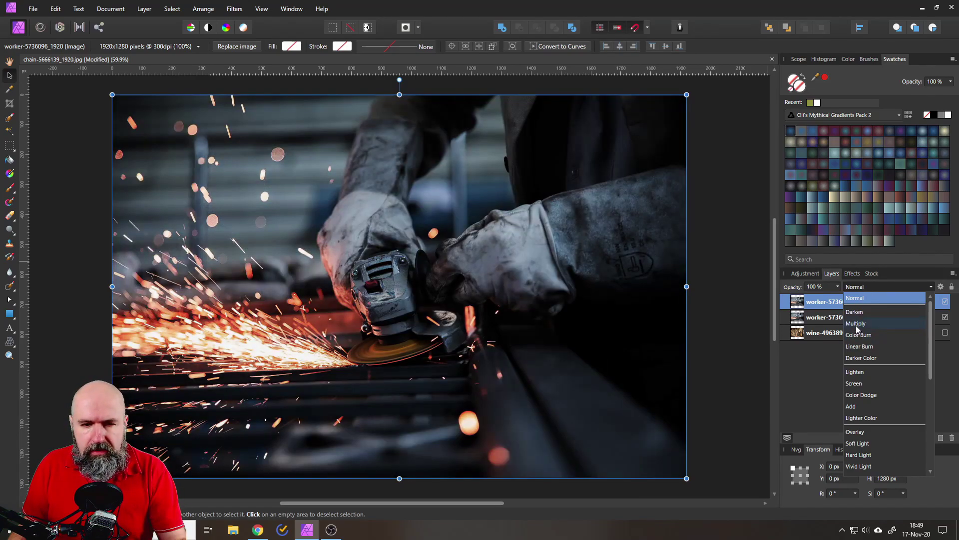
click(857, 325)
click(812, 286)
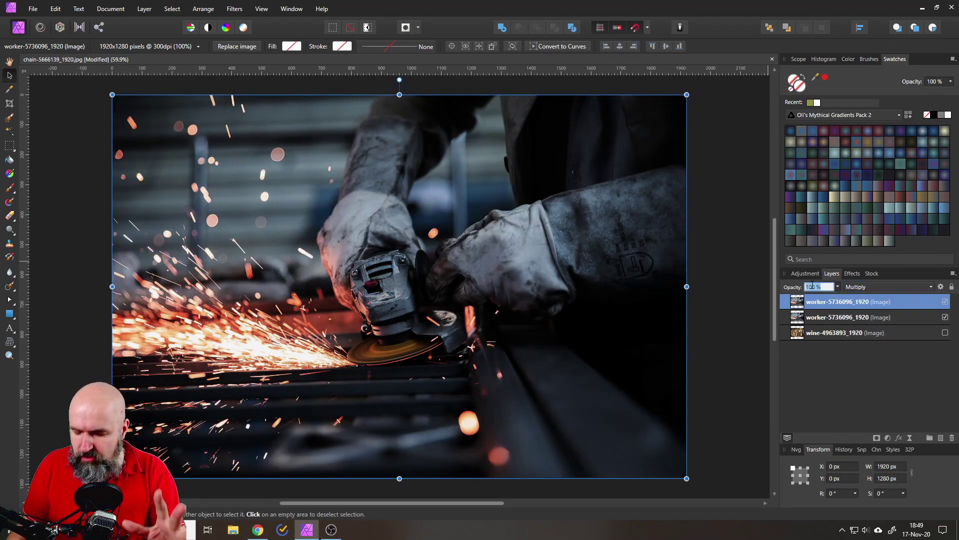
text(70)
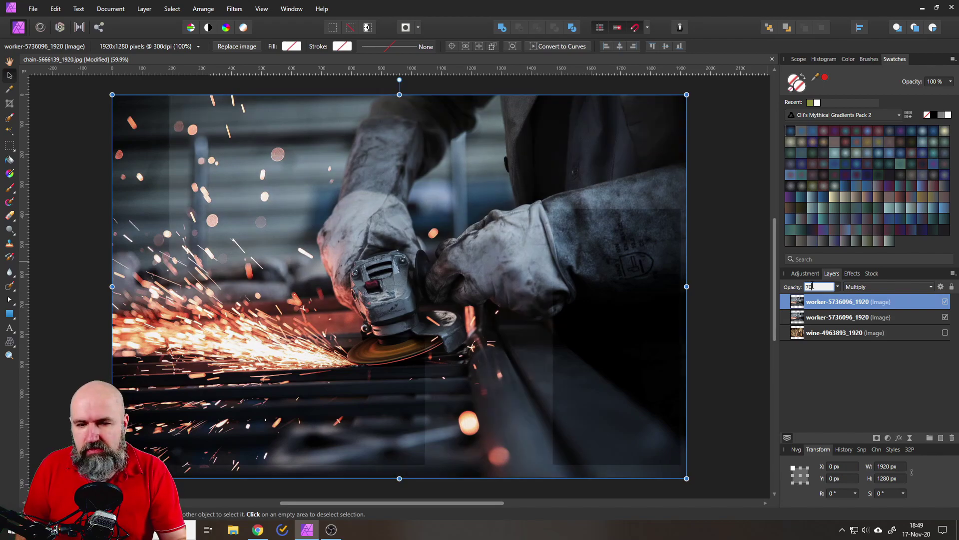
key(Return)
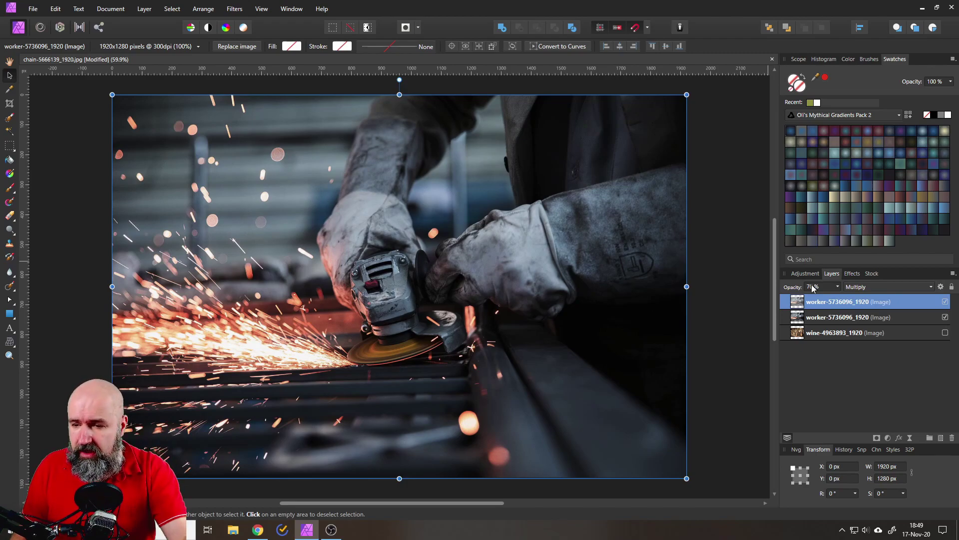
Add a Black & White adjustment blended as Color Burn at 44% opacity, then close its settings.
click(890, 439)
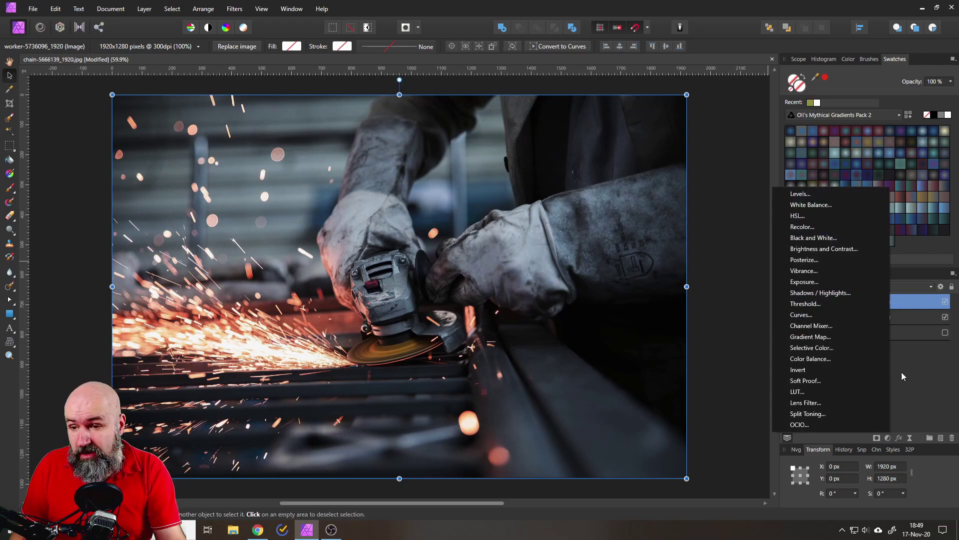
click(823, 239)
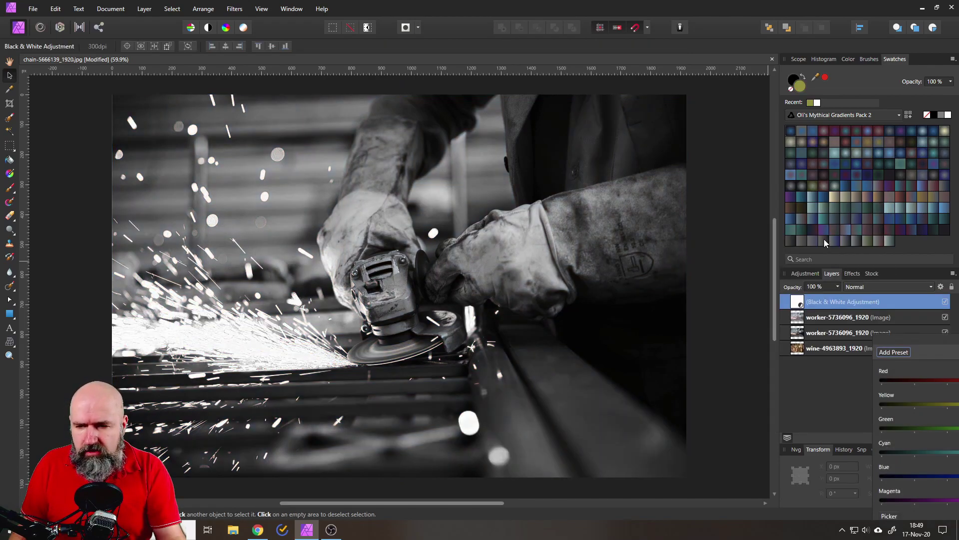
drag(923, 339, 627, 295)
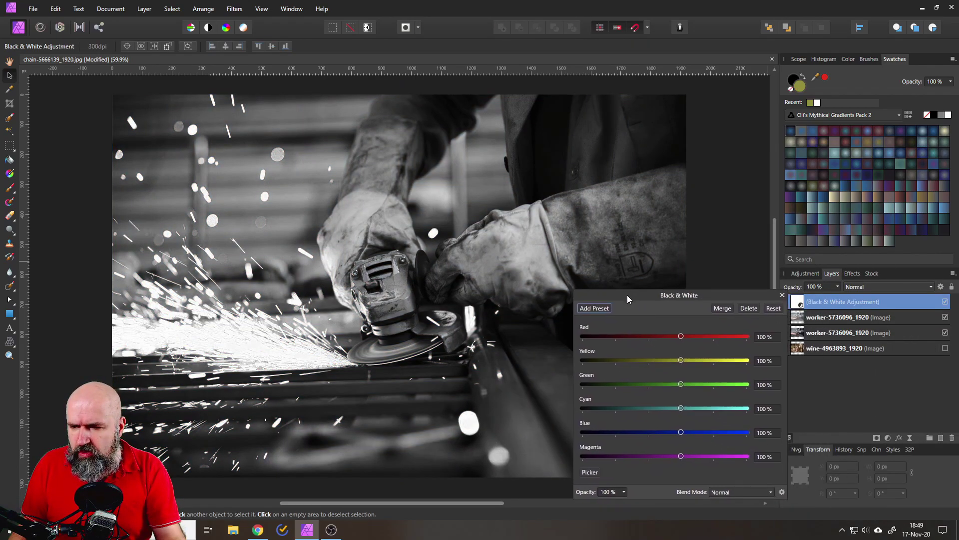
click(872, 289)
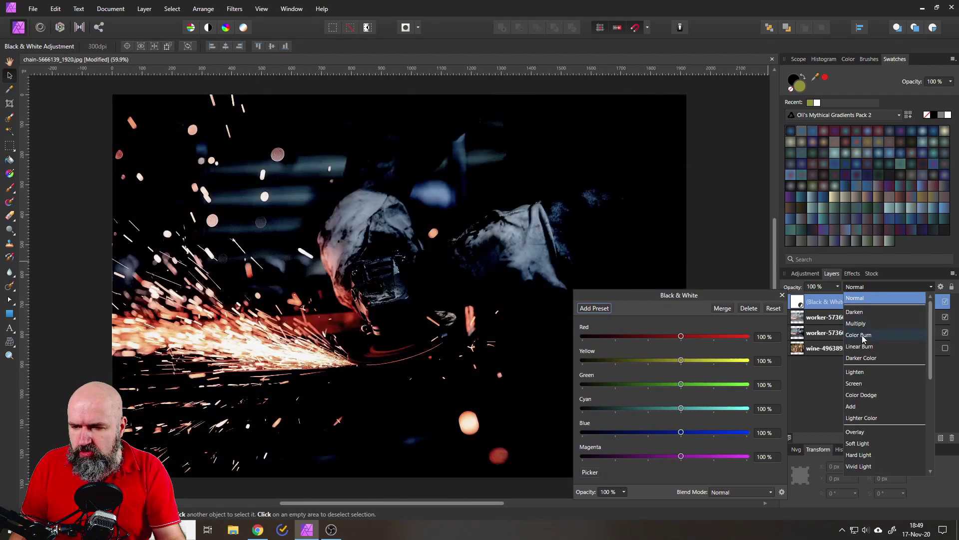
click(863, 336)
click(823, 286)
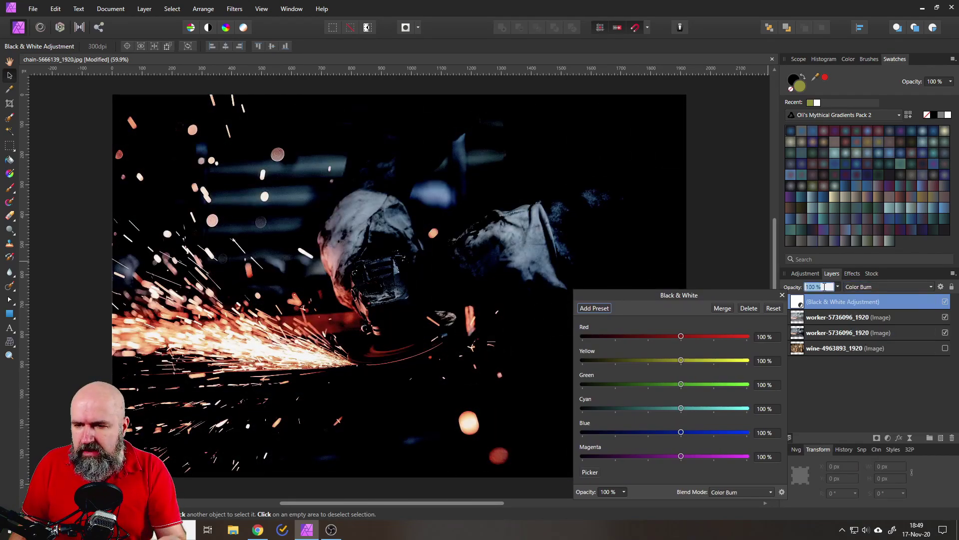
text(44)
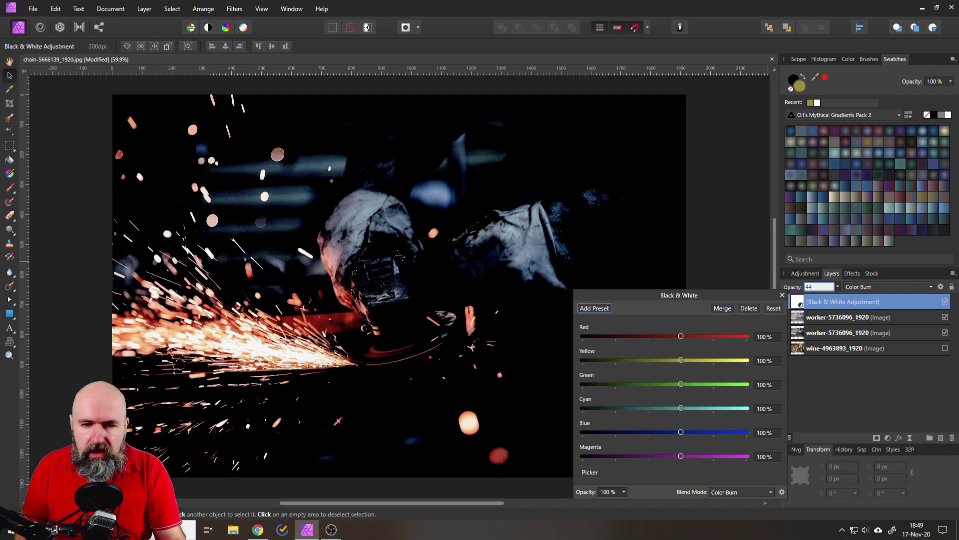
key(Return)
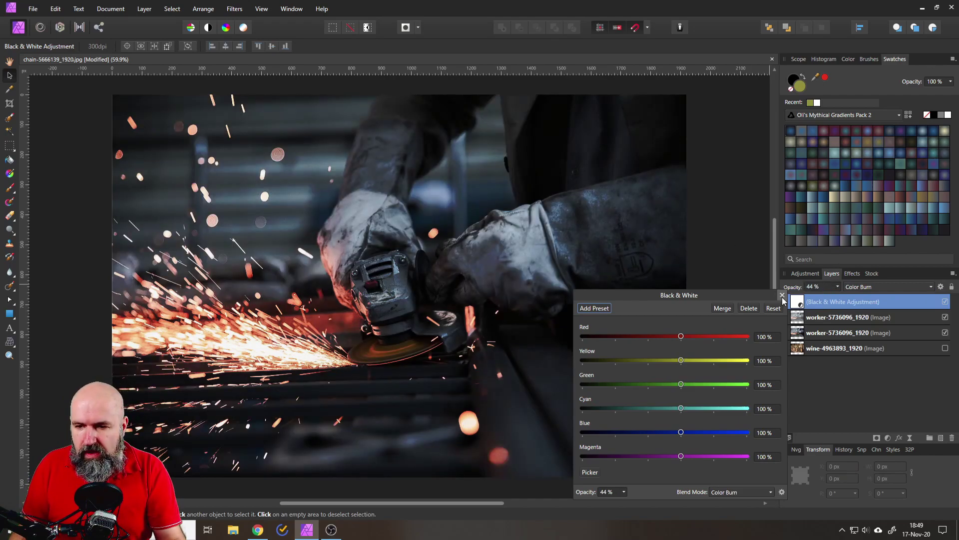
key(Escape)
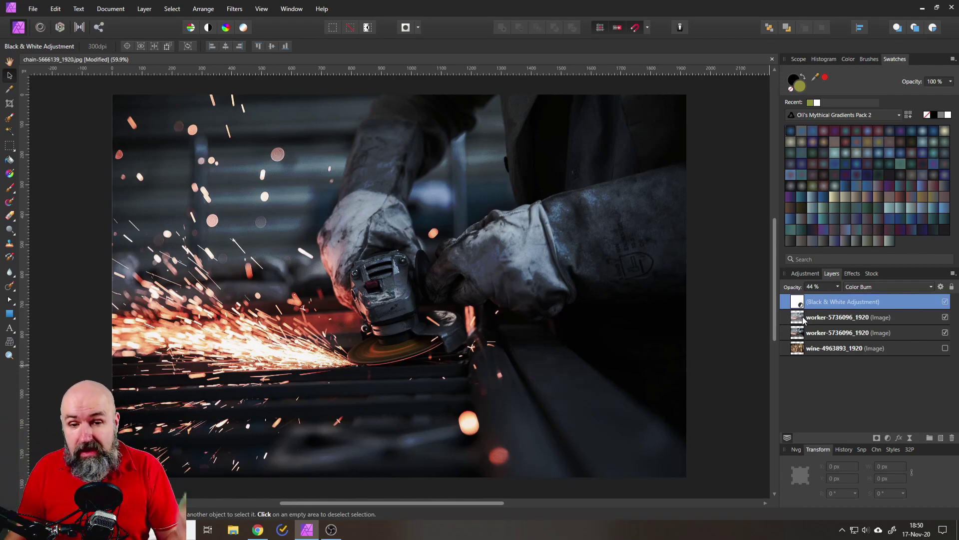
Delete the Black & White adjustment and the duplicate worker layer, then clear the selection.
scroll(412, 185, up, 5)
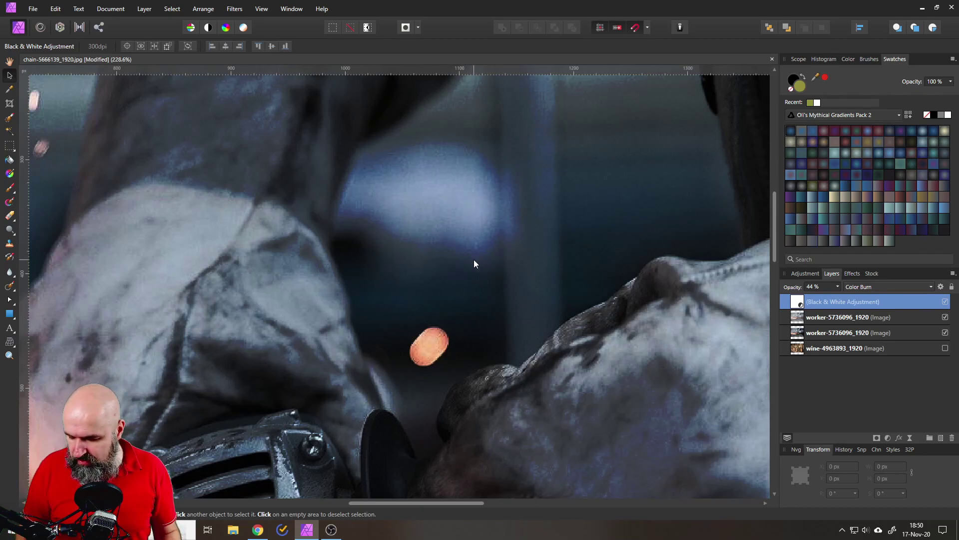
key(ctrl+0)
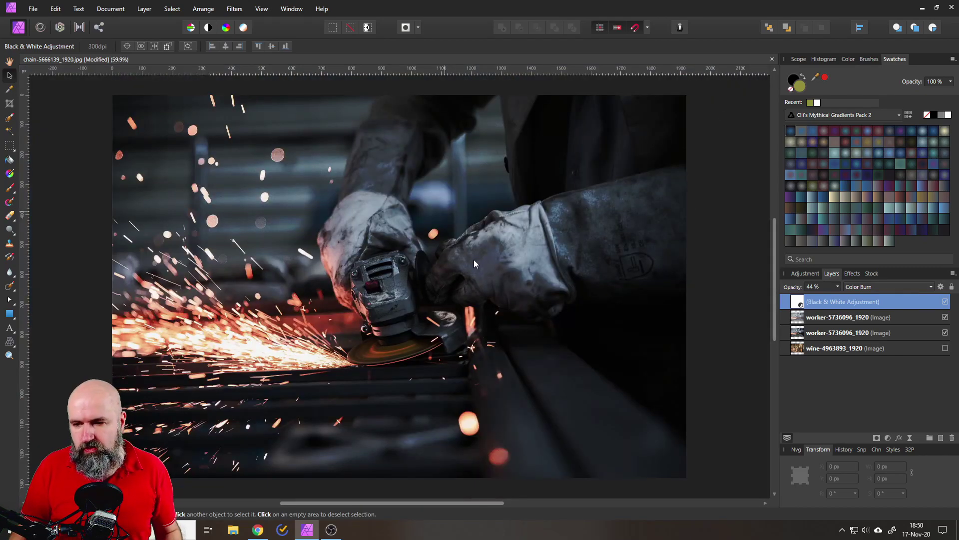
shift+click(841, 316)
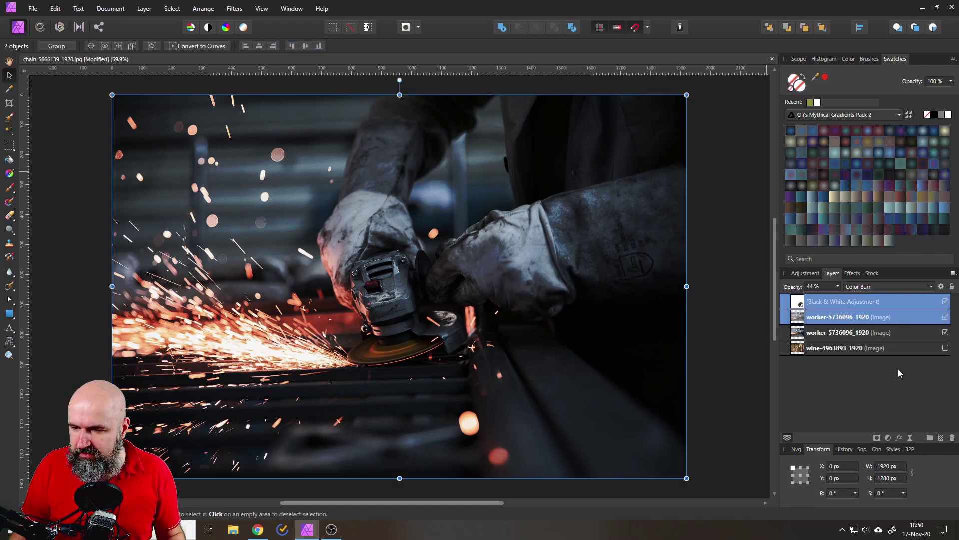
click(952, 438)
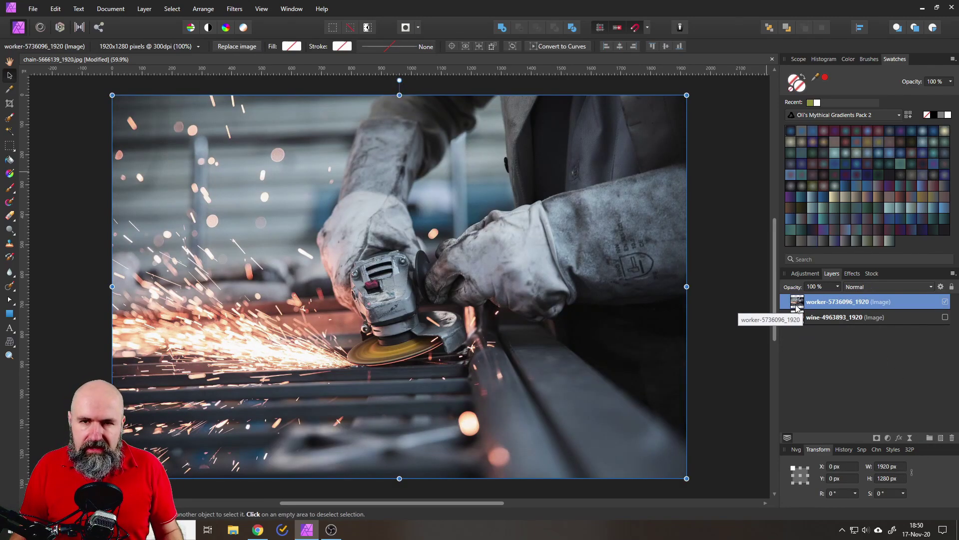
key(ctrl+d)
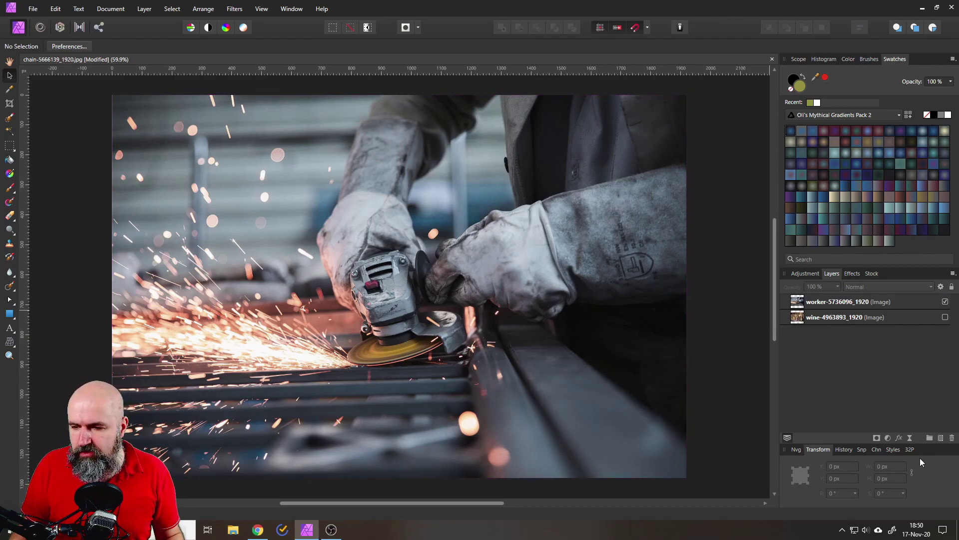
Add a Curves adjustment above the worker photo with Multiply blending at 70% opacity, then close it.
click(888, 438)
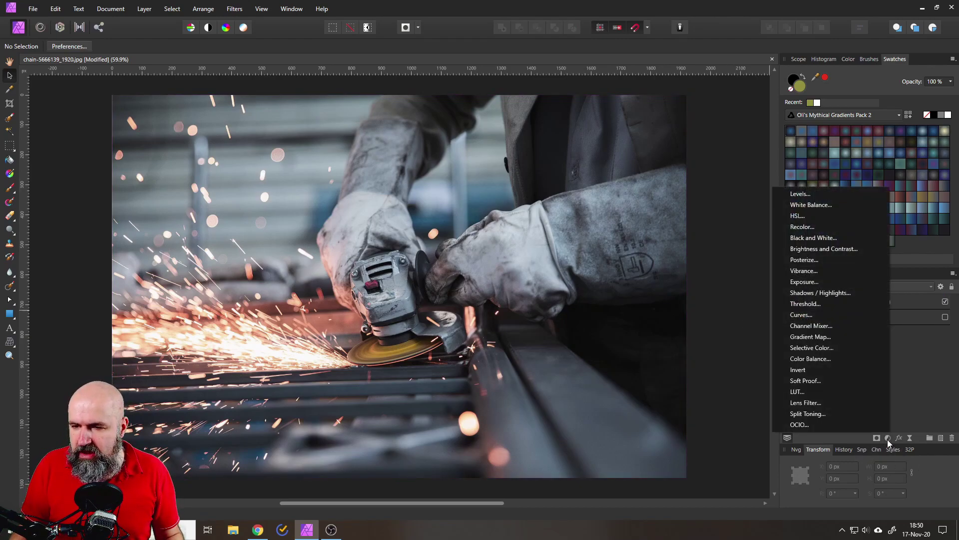
click(801, 316)
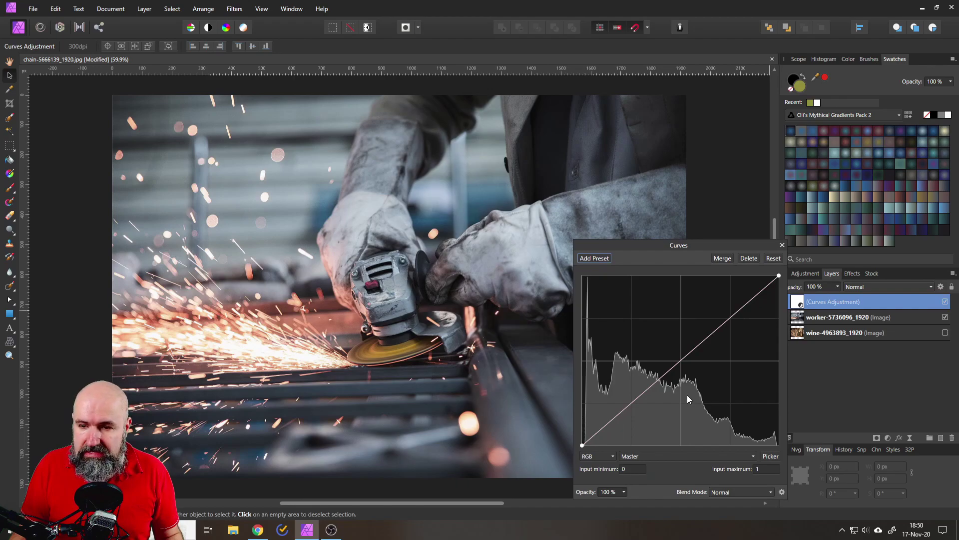
click(870, 288)
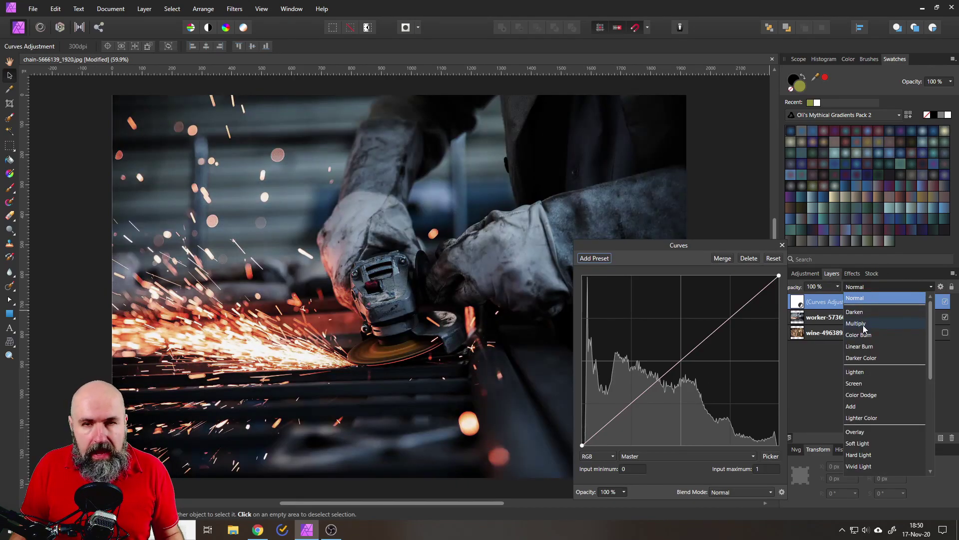
click(863, 324)
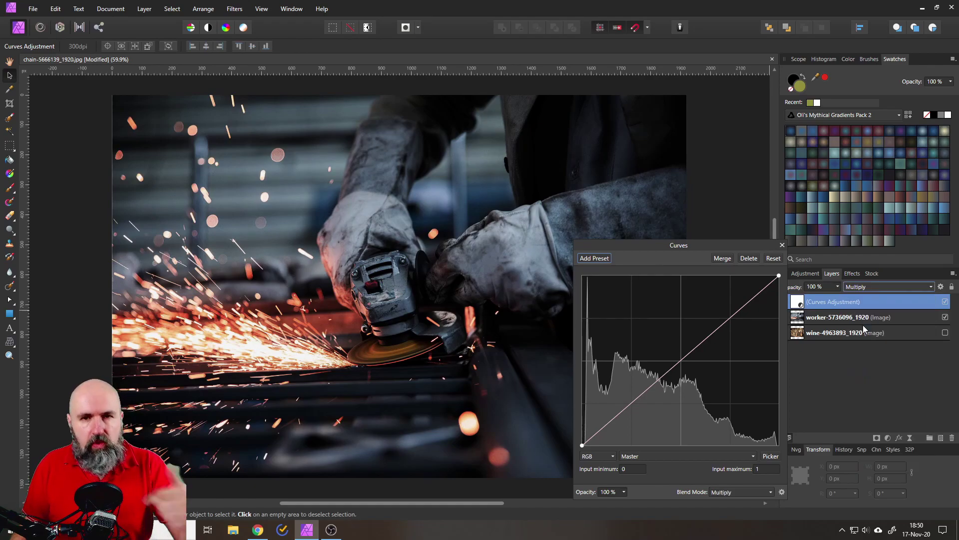
click(816, 287)
drag(715, 241, 670, 236)
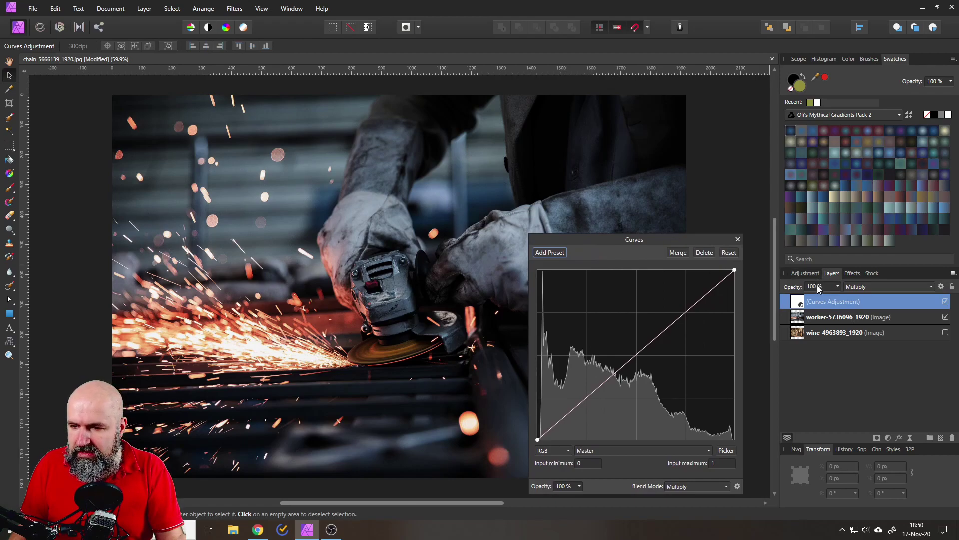
key(BackSpace)
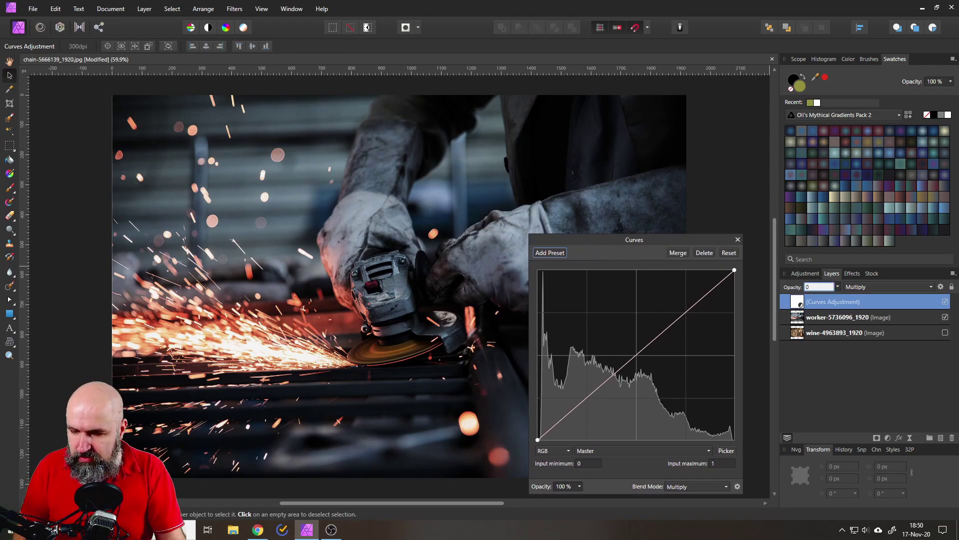
text(70)
key(Return)
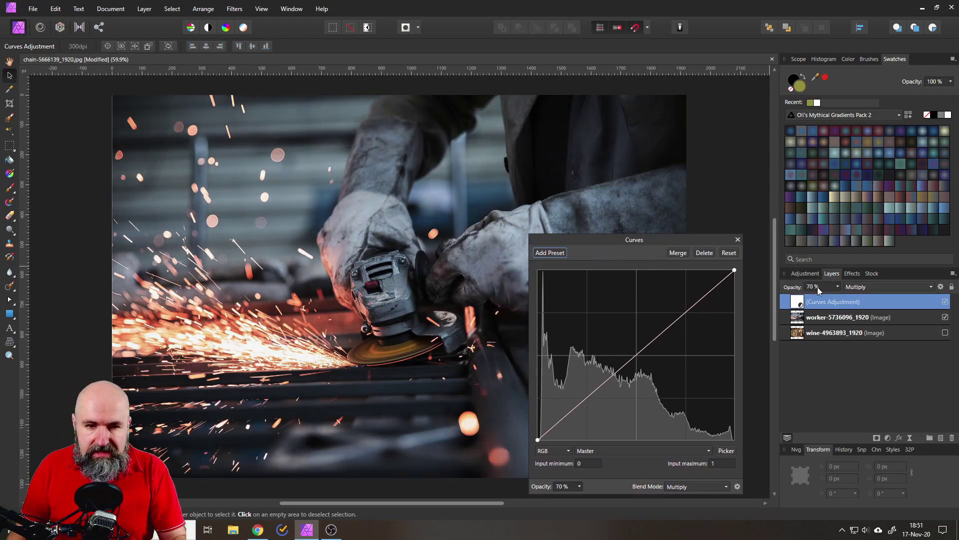
click(737, 241)
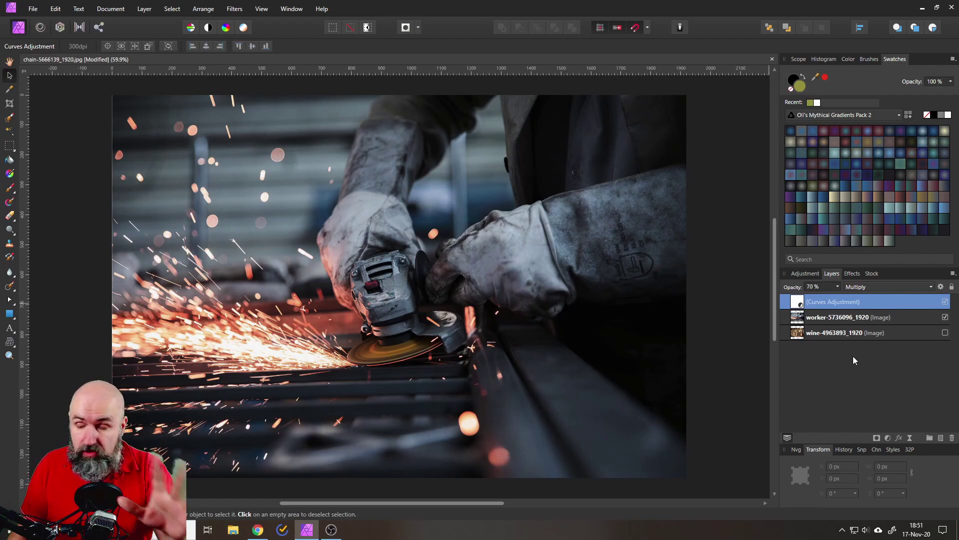
Add a Black & White adjustment above Curves, set to Color Burn at 44% opacity.
click(888, 439)
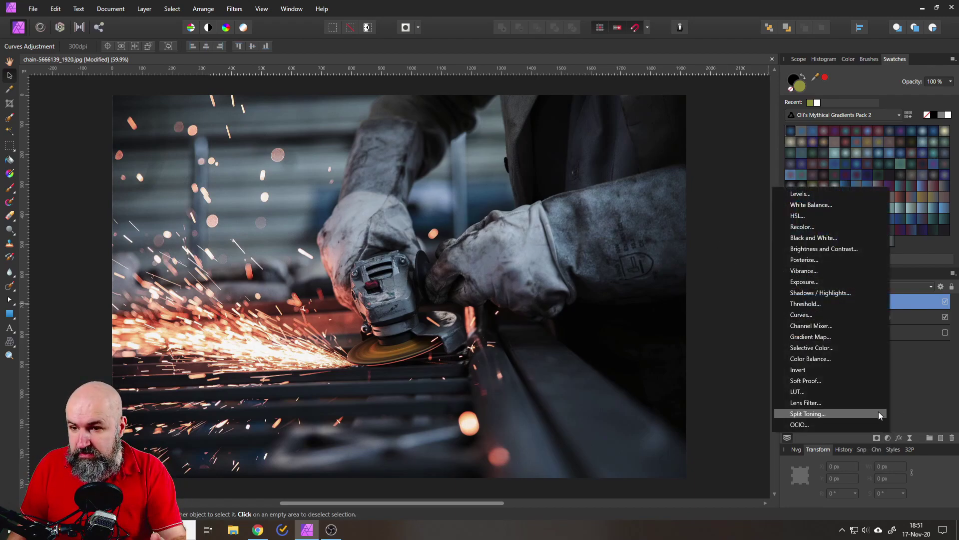
click(825, 238)
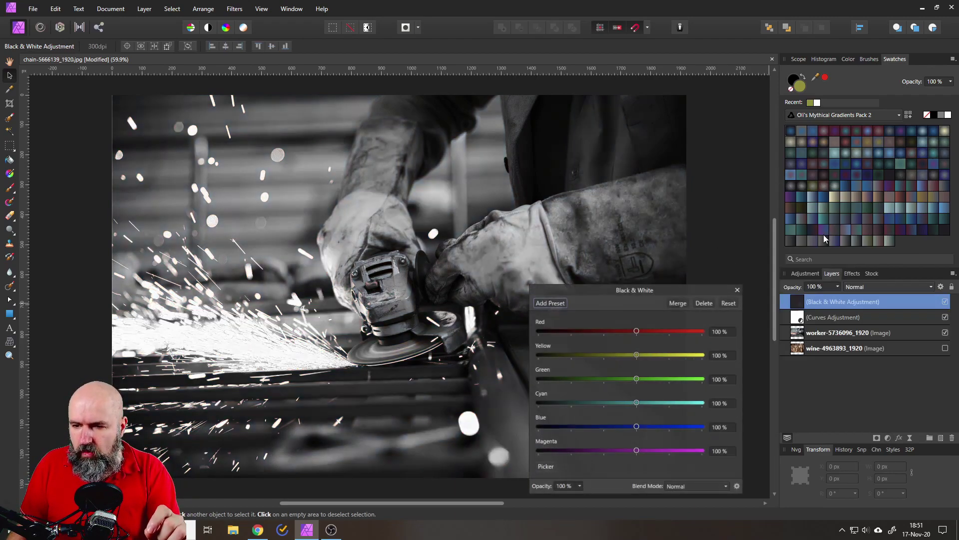
click(862, 286)
click(870, 342)
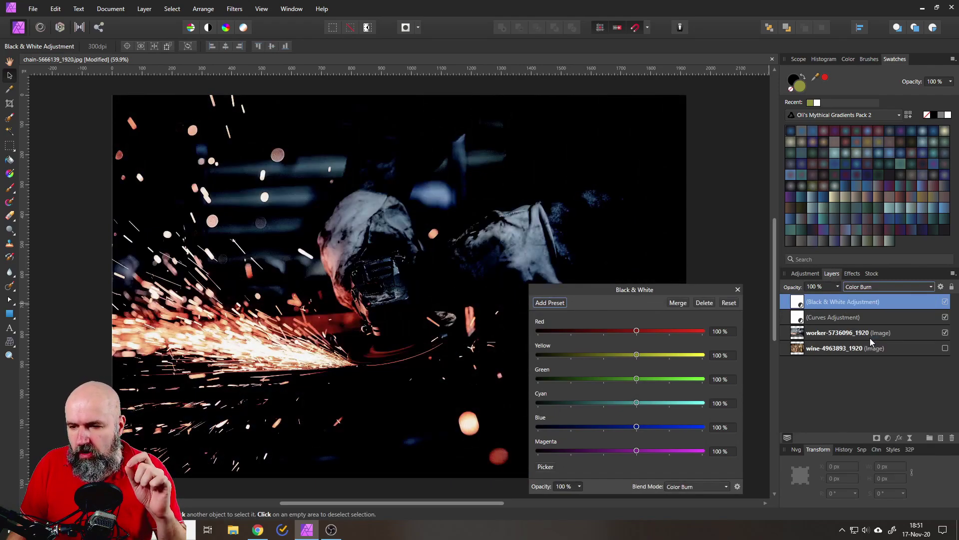
click(816, 287)
text(44)
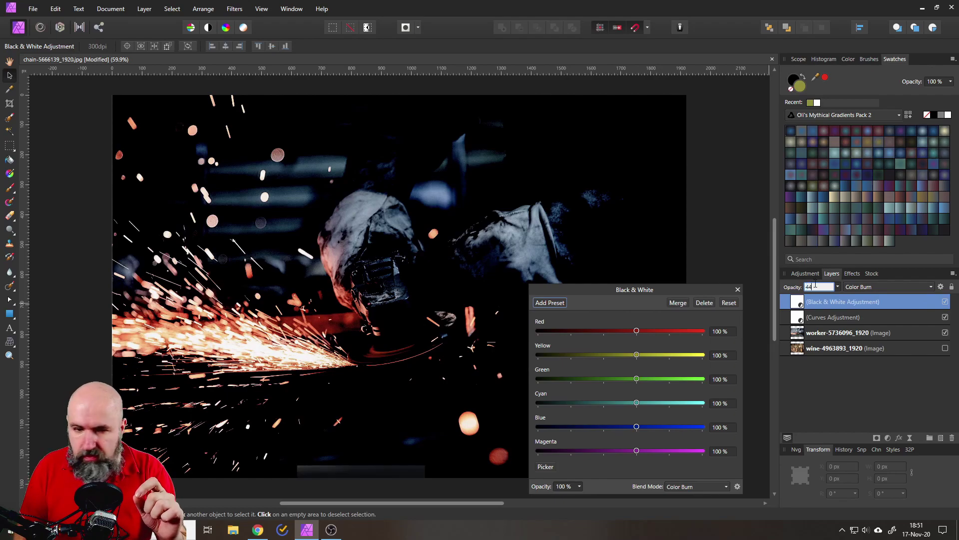
key(Return)
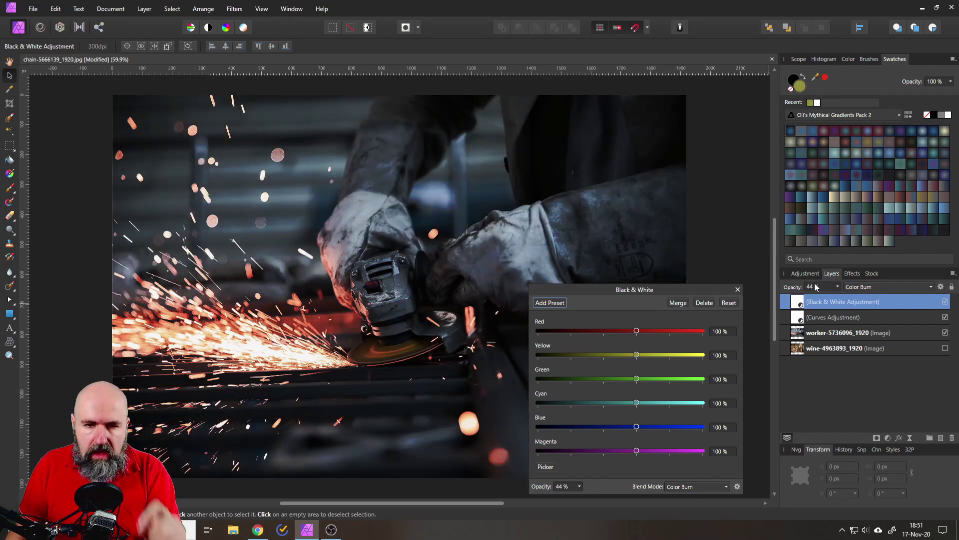
scroll(427, 193, up, 5)
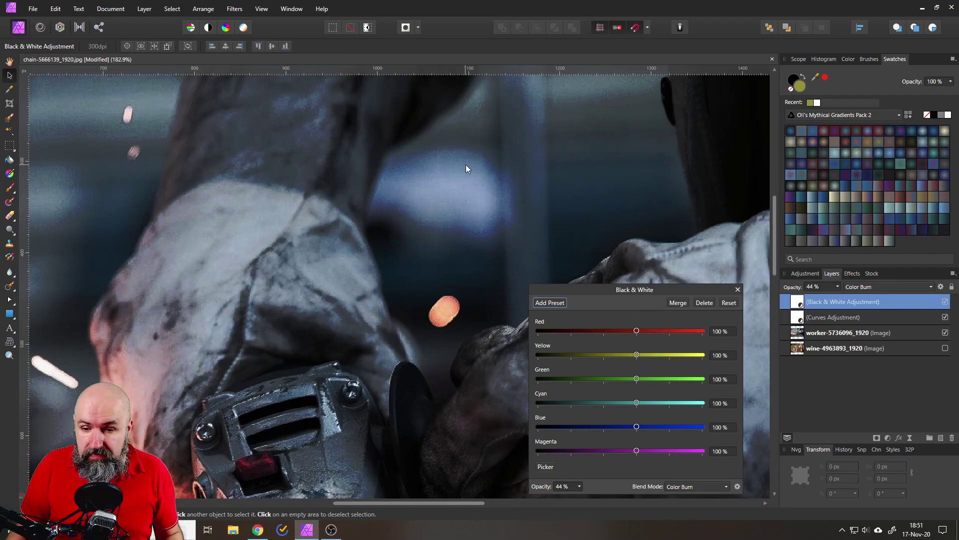
scroll(429, 307, down, 5)
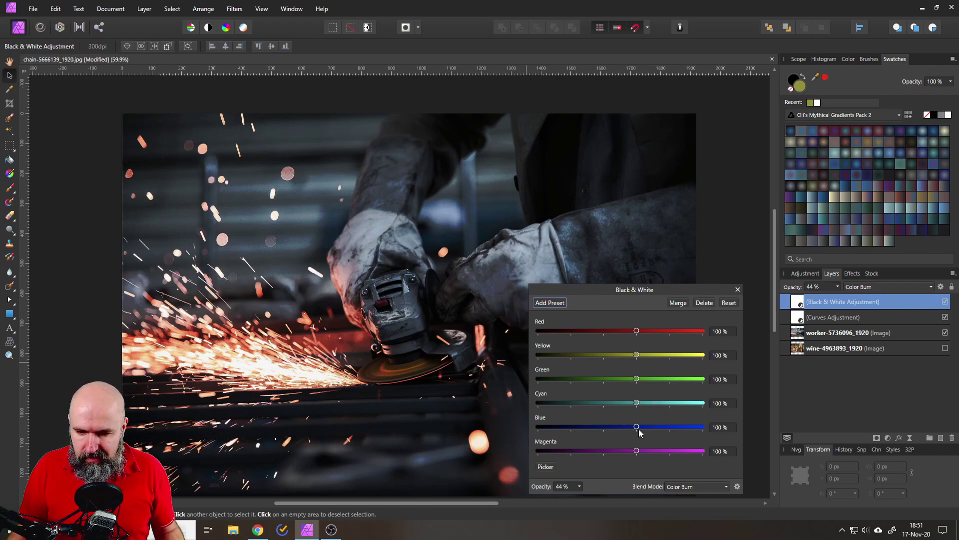
Drag the Black & White Blue and Cyan sliders to -200%, then inspect and fit the view.
drag(638, 428, 527, 430)
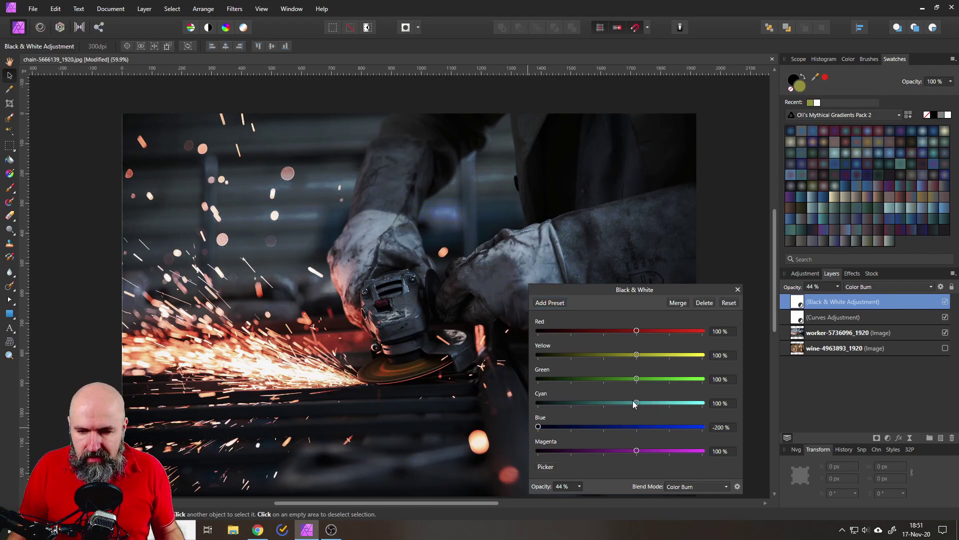
drag(636, 403, 525, 399)
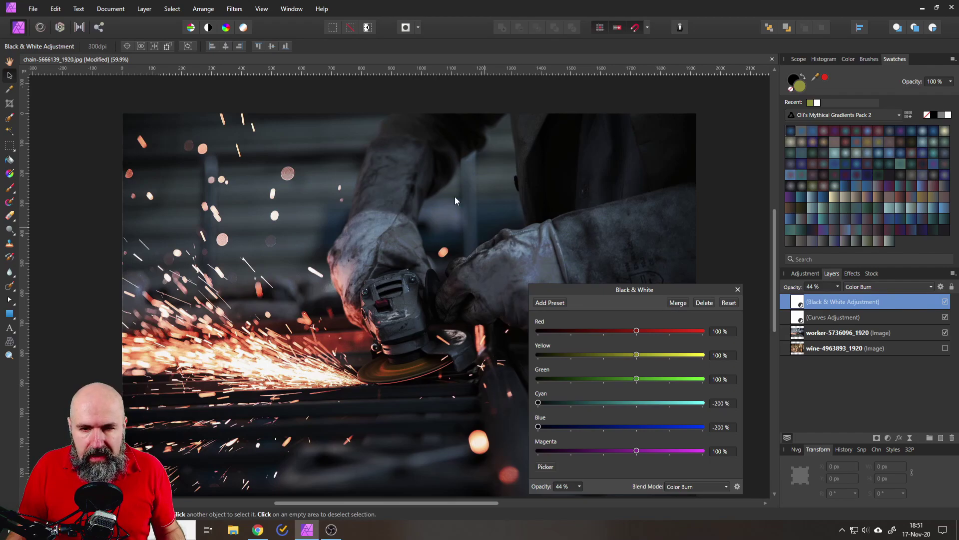
scroll(437, 212, up, 5)
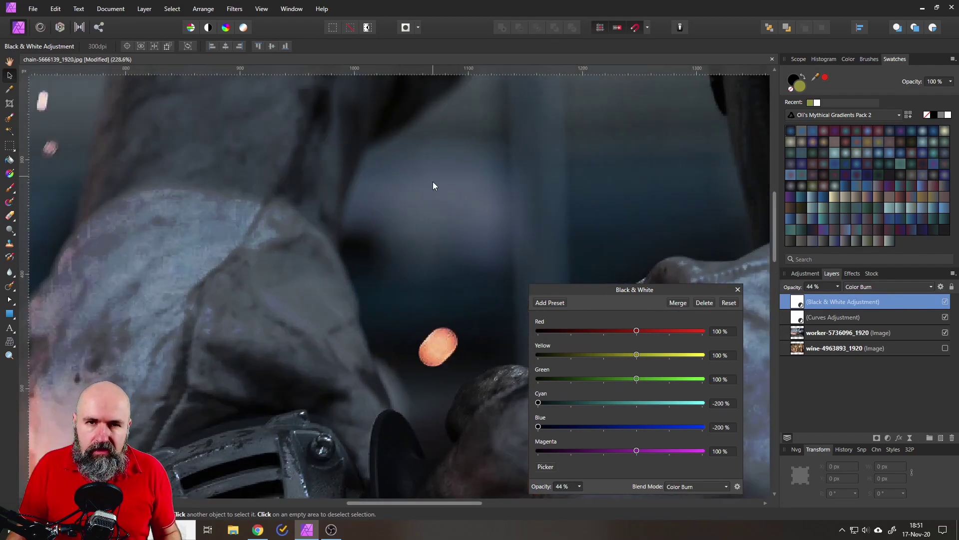
scroll(471, 254, down, 4)
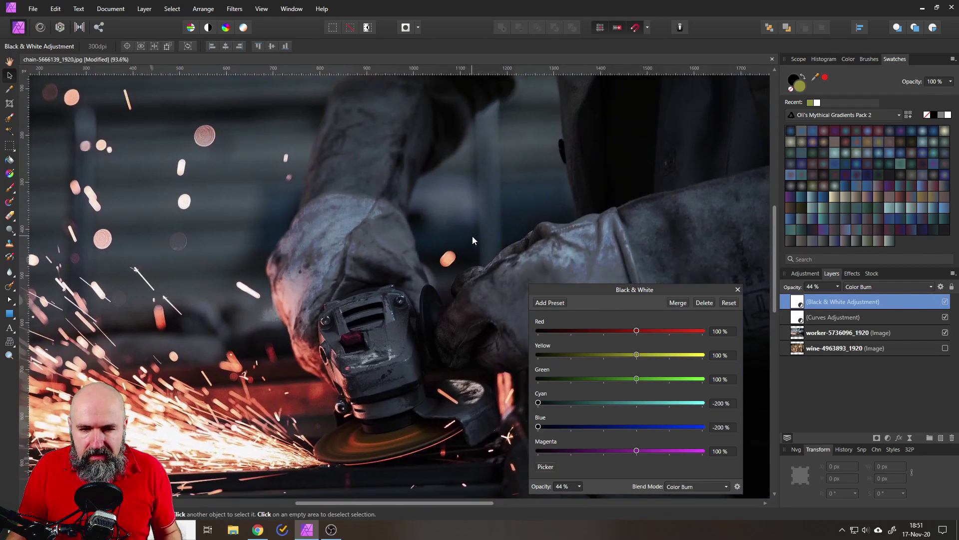
key(ctrl+0)
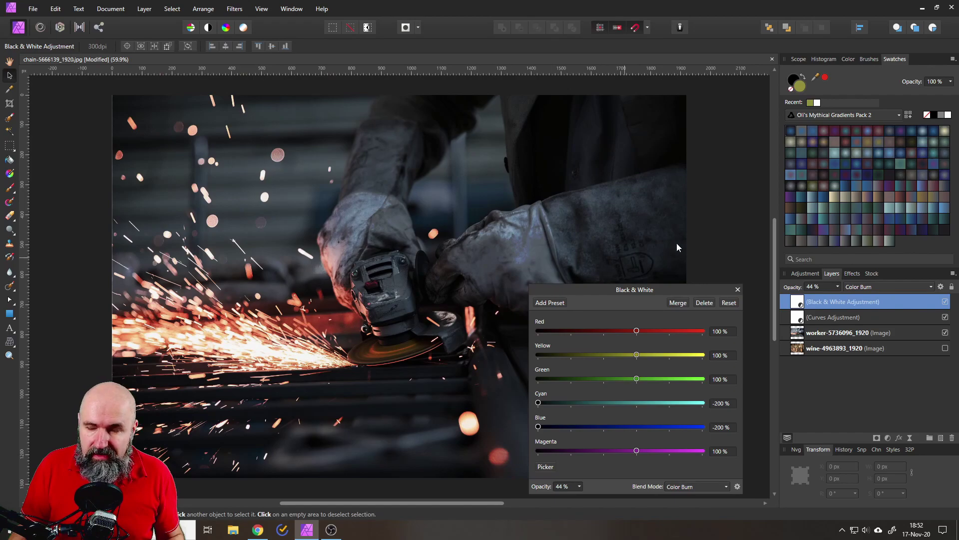
Add a White Balance adjustment warmed to 26% by sampling the glove as the white point.
click(738, 289)
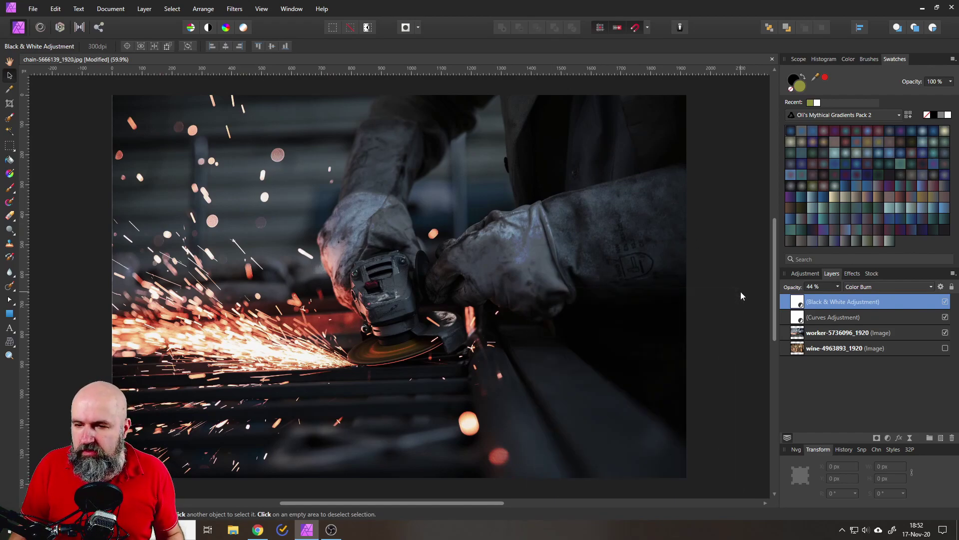
click(889, 438)
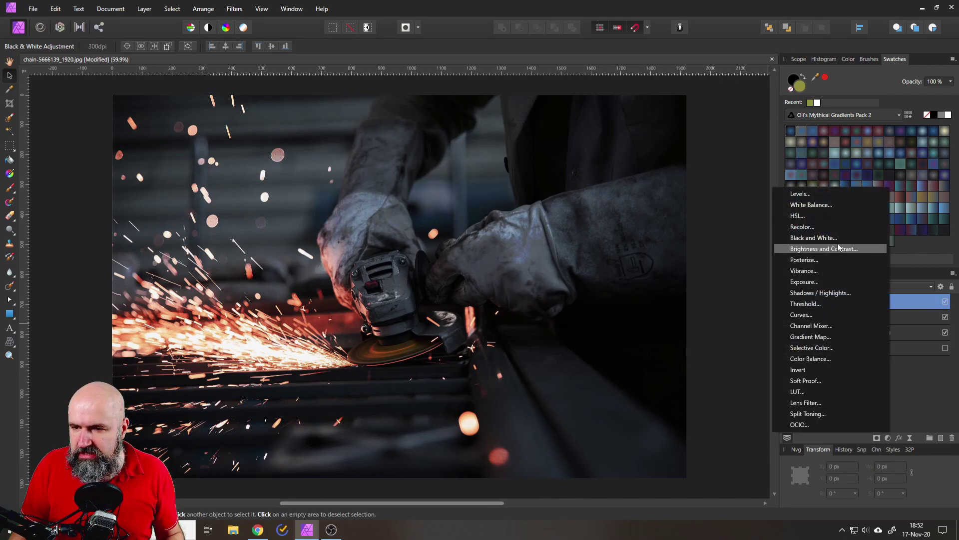
click(817, 206)
drag(638, 386, 648, 207)
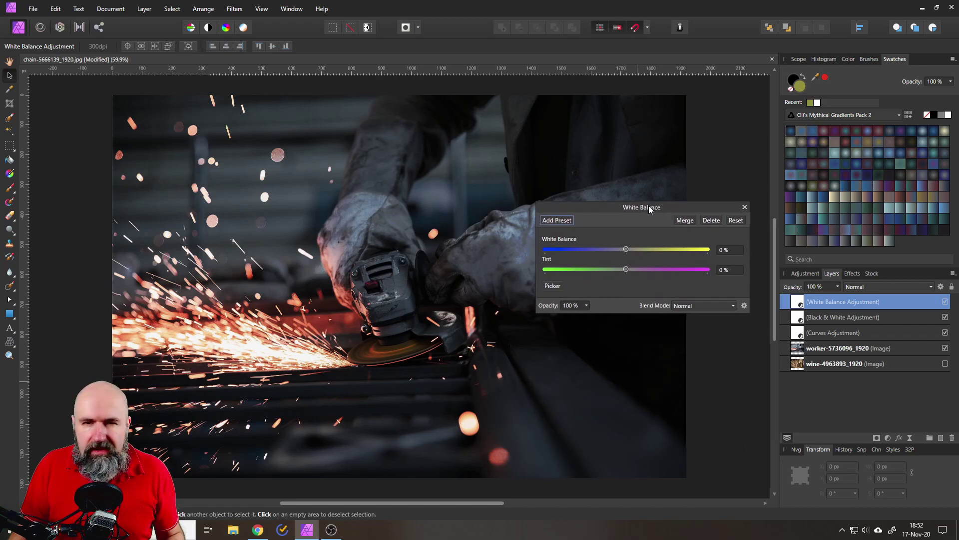
click(550, 287)
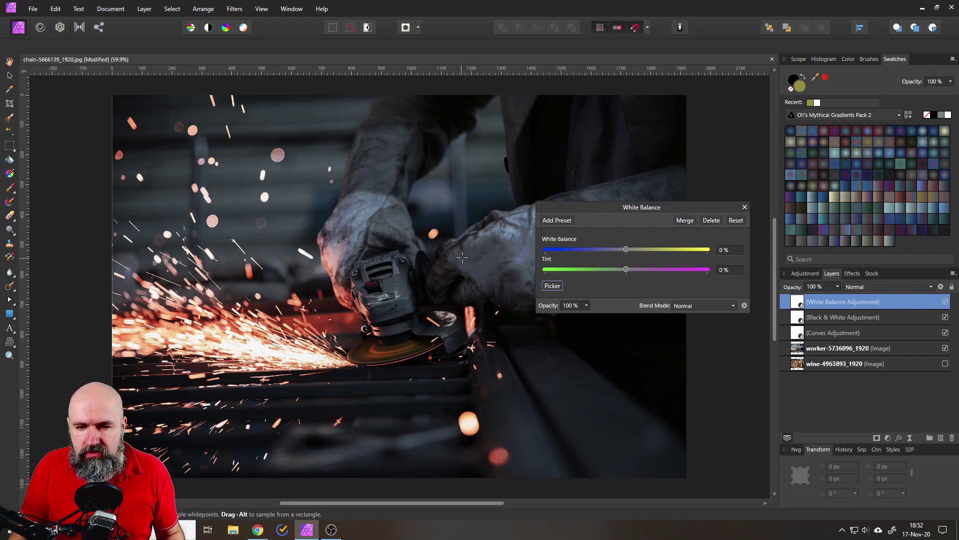
click(370, 212)
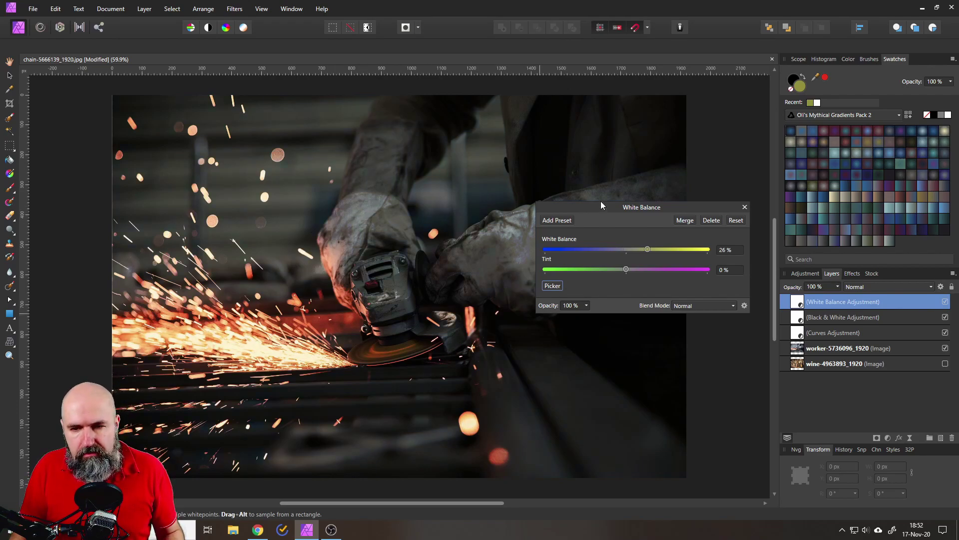
Lower the White Balance layer's opacity to 84% and close its settings.
drag(573, 205, 625, 262)
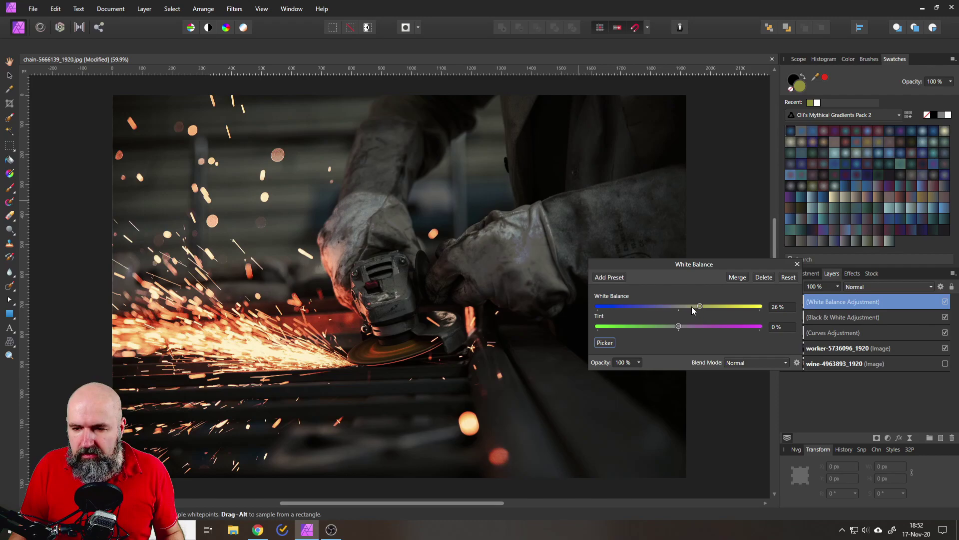
click(638, 362)
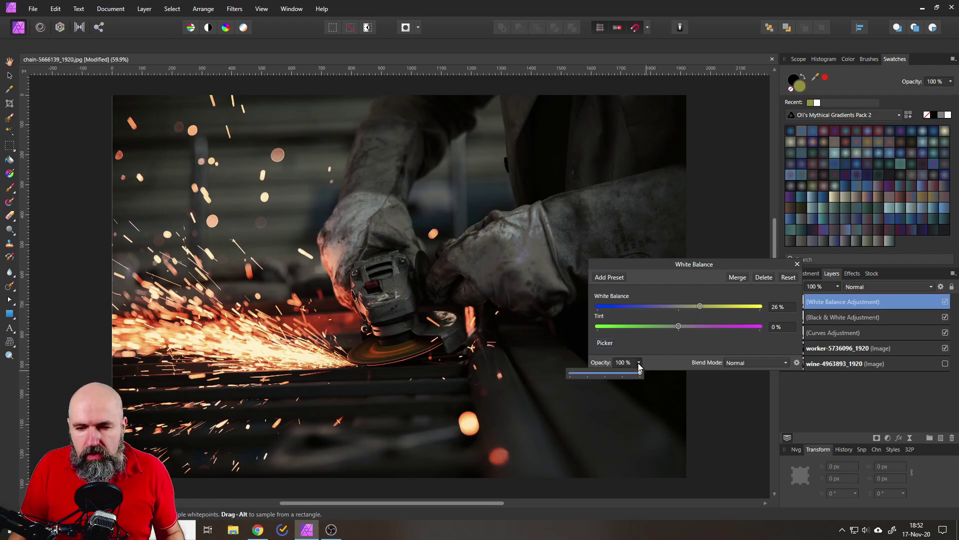
mouse_move(642, 374)
mouse_down()
mouse_move(617, 374)
mouse_move(629, 372)
mouse_up()
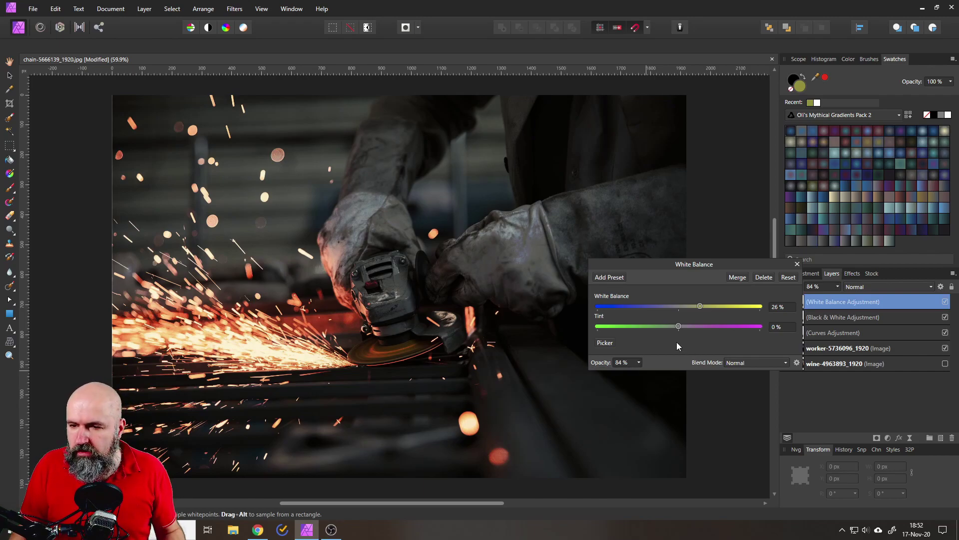
click(797, 264)
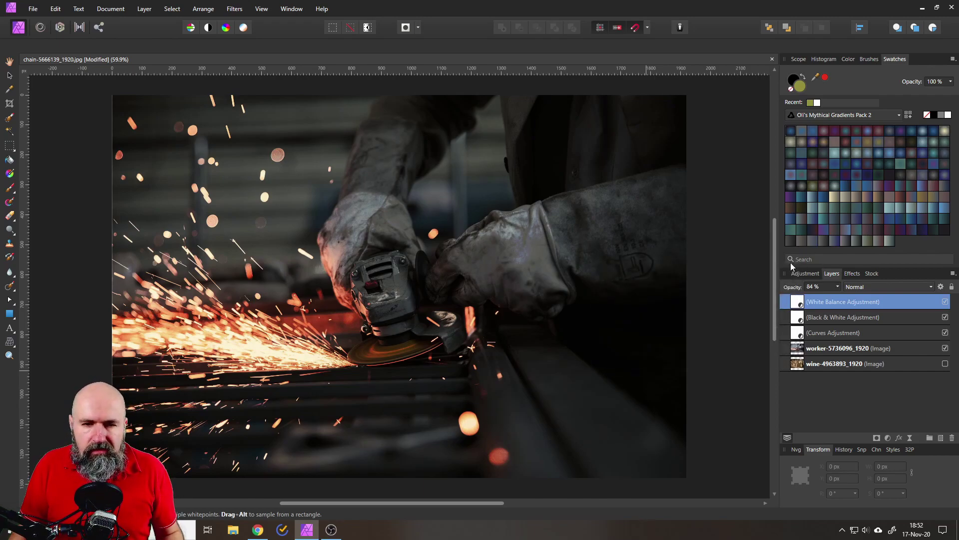
Select the Curves, Black & White and White Balance layers together and delete them.
shift+click(819, 333)
click(952, 438)
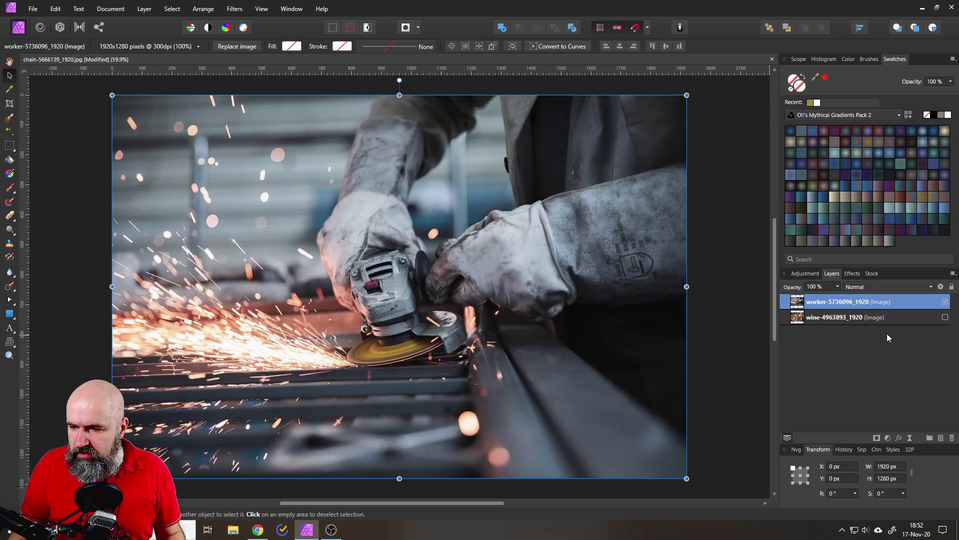
click(865, 287)
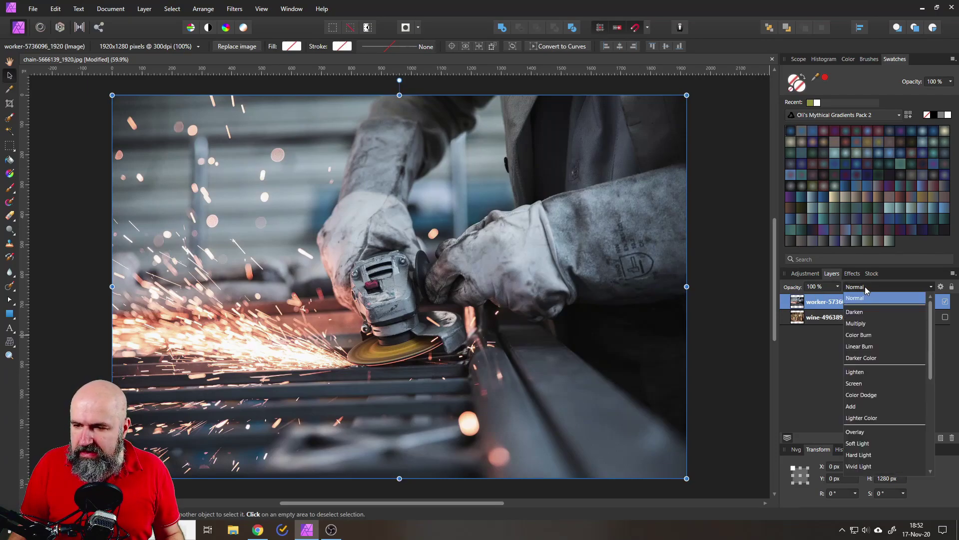
click(833, 424)
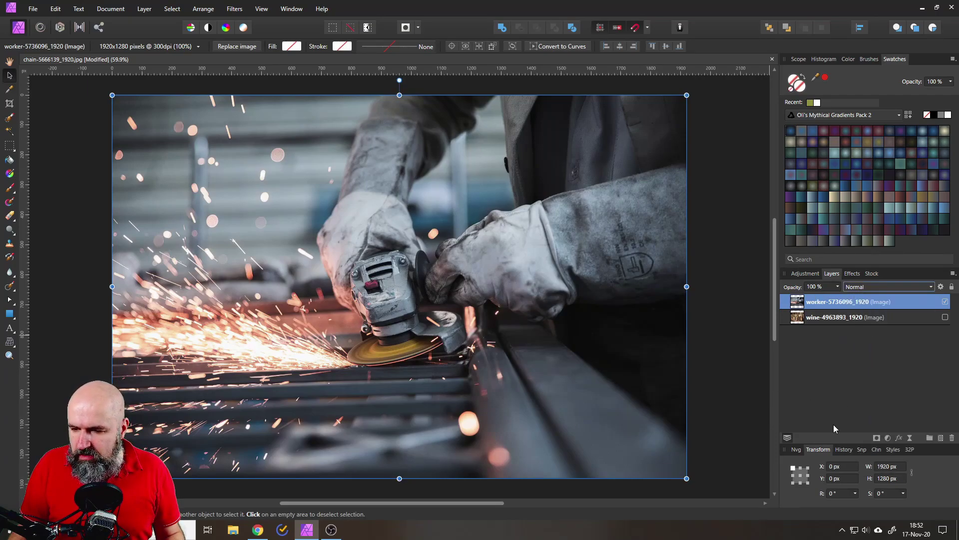
Add a Curves adjustment over the worker photo, blended as Multiply at 70% opacity.
click(888, 438)
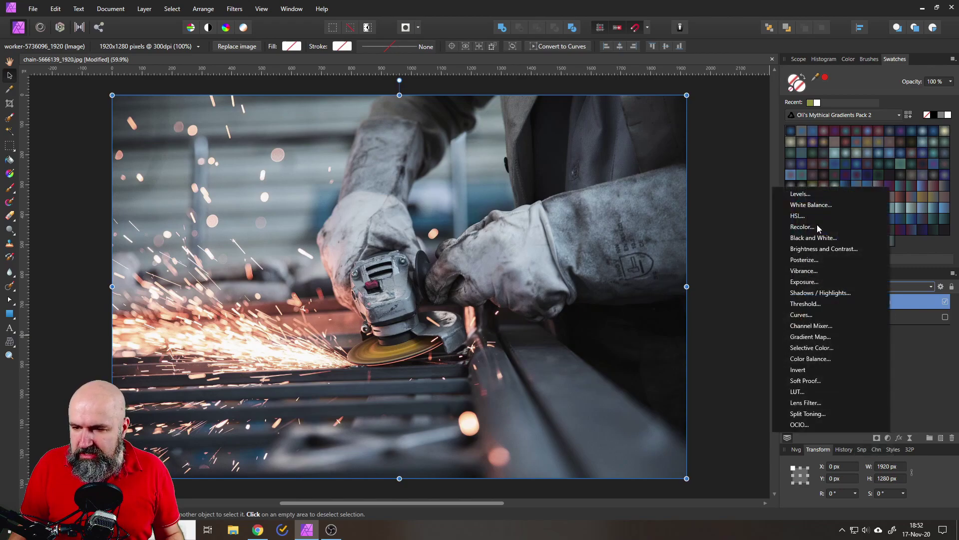
click(805, 315)
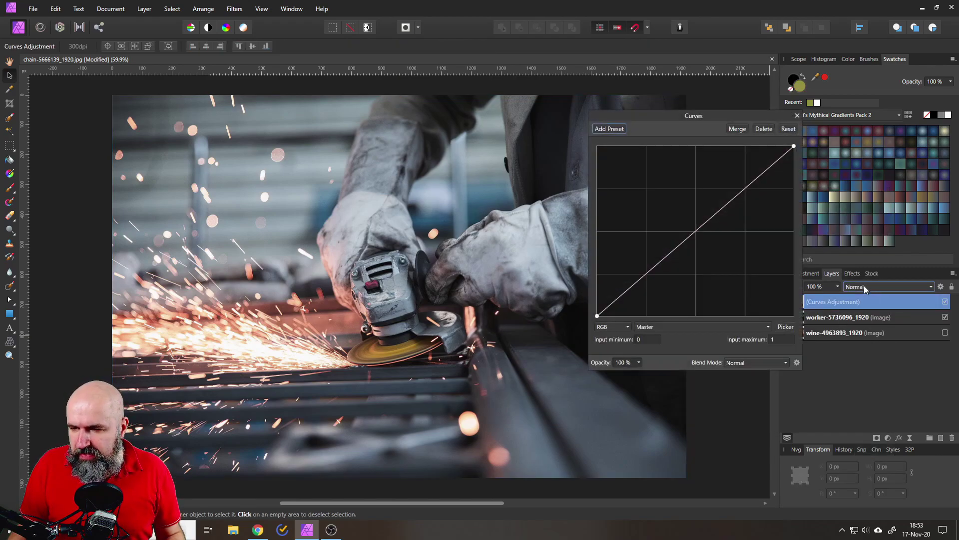
click(864, 285)
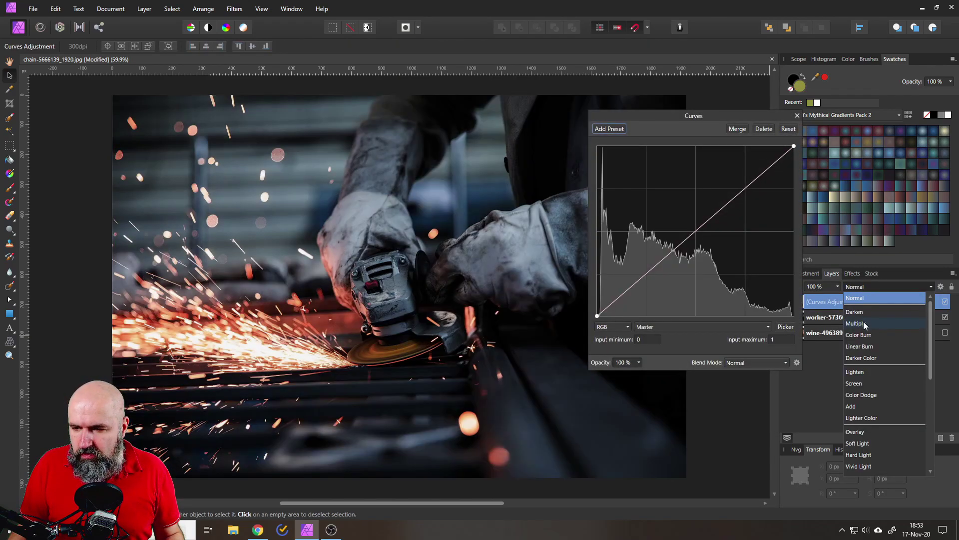
click(866, 293)
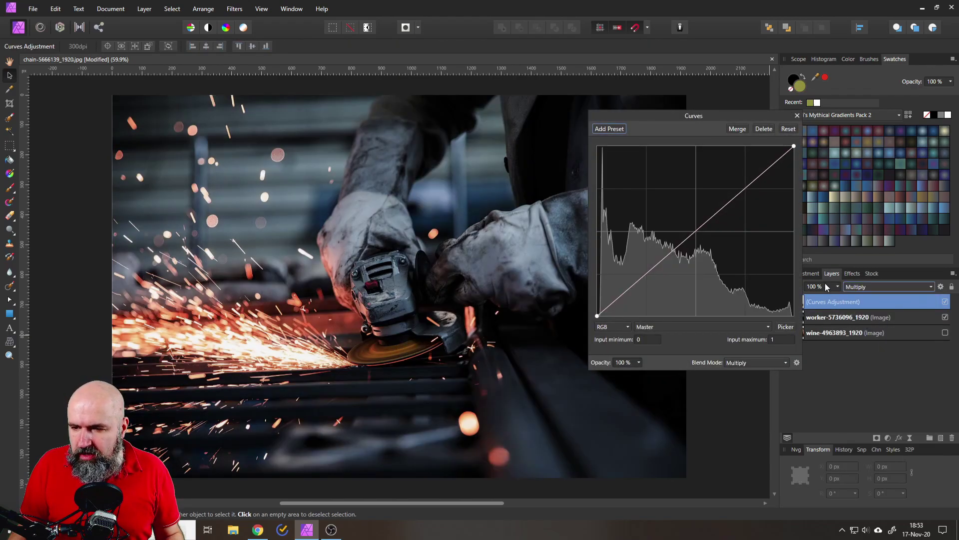
click(814, 286)
text(70)
key(Return)
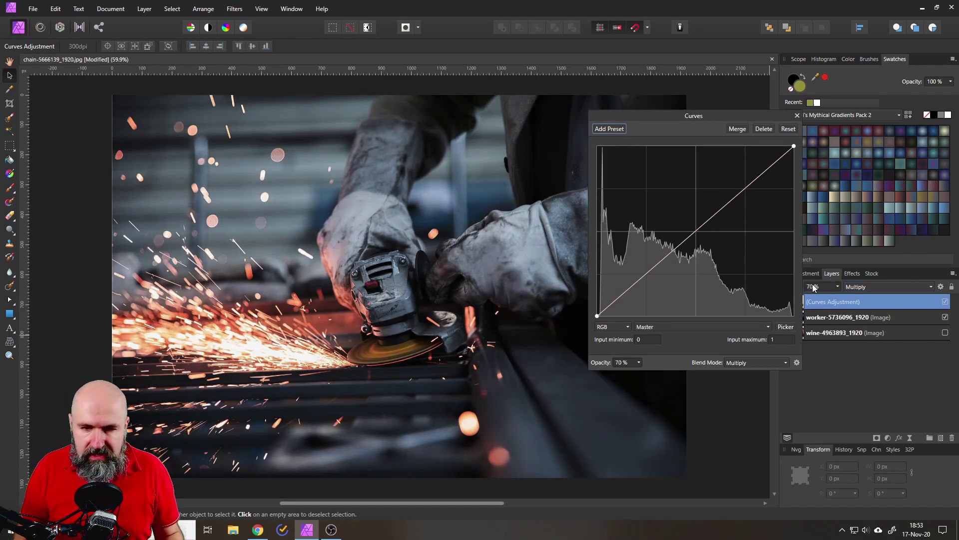
click(797, 115)
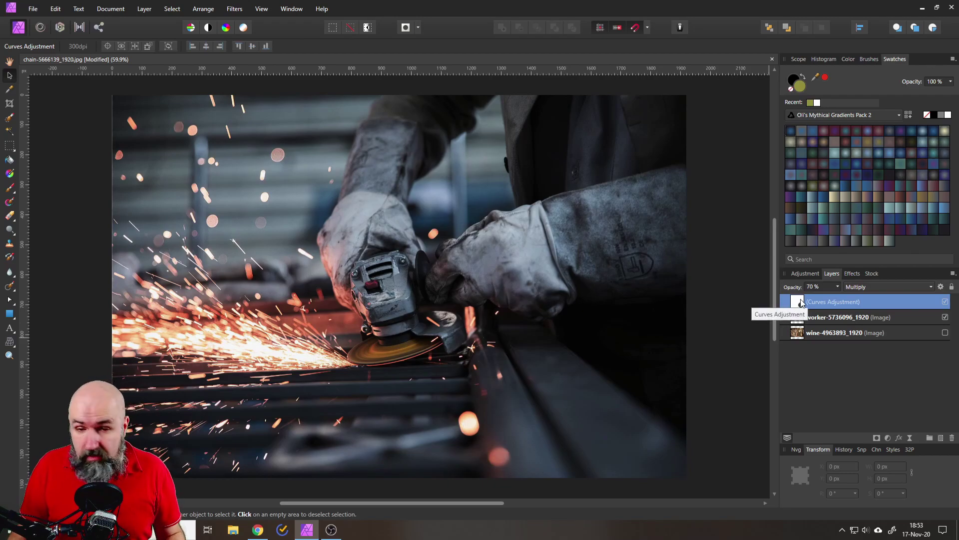
click(887, 438)
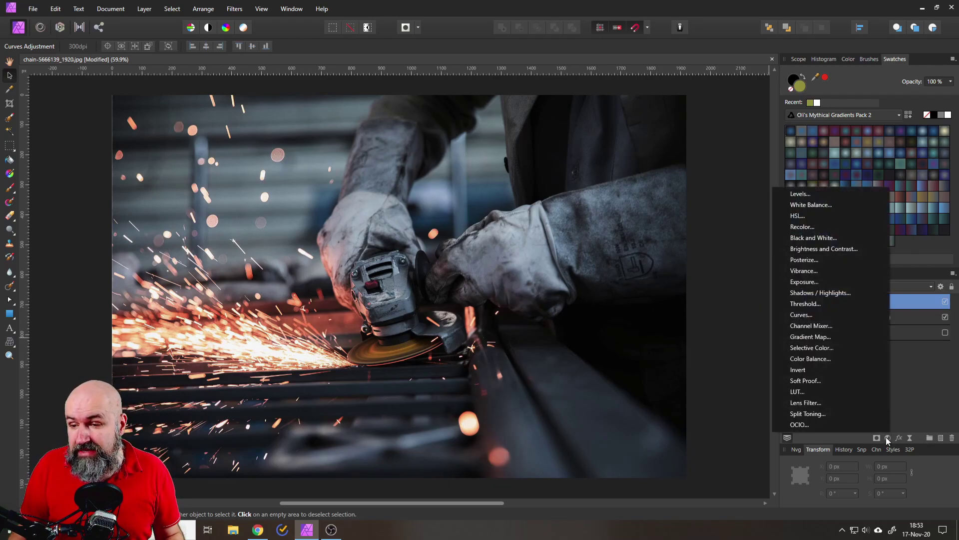
Add an HSL Shift adjustment and set its blend mode to Color Burn.
click(801, 216)
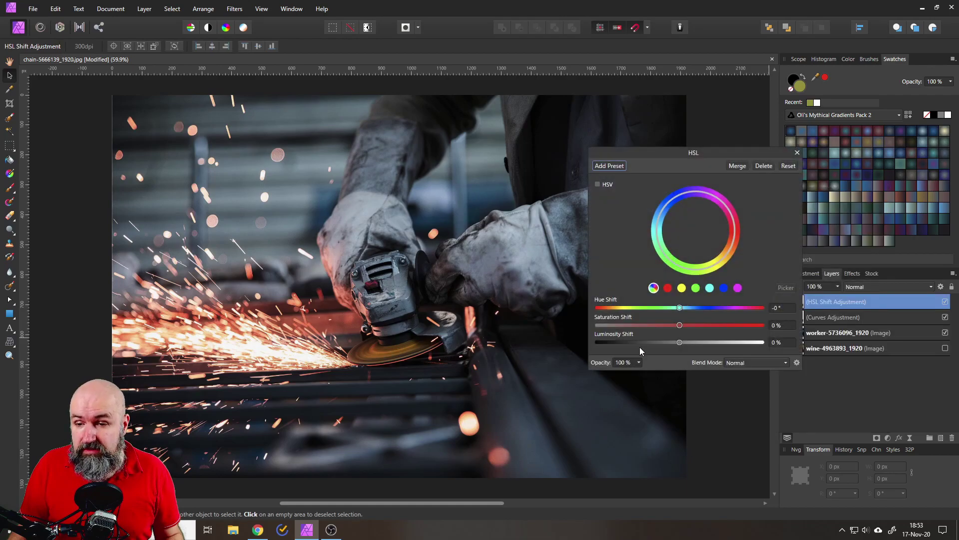
drag(740, 152, 649, 267)
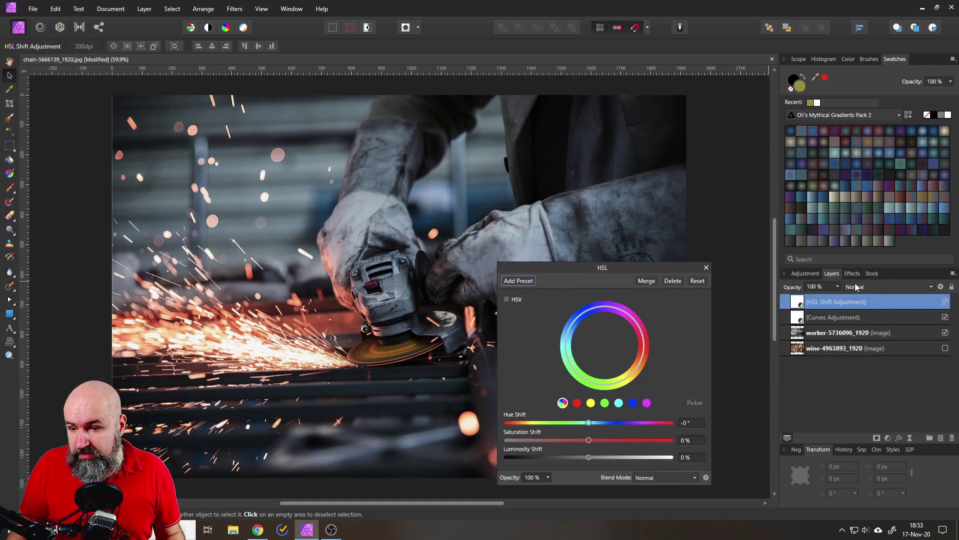
click(864, 284)
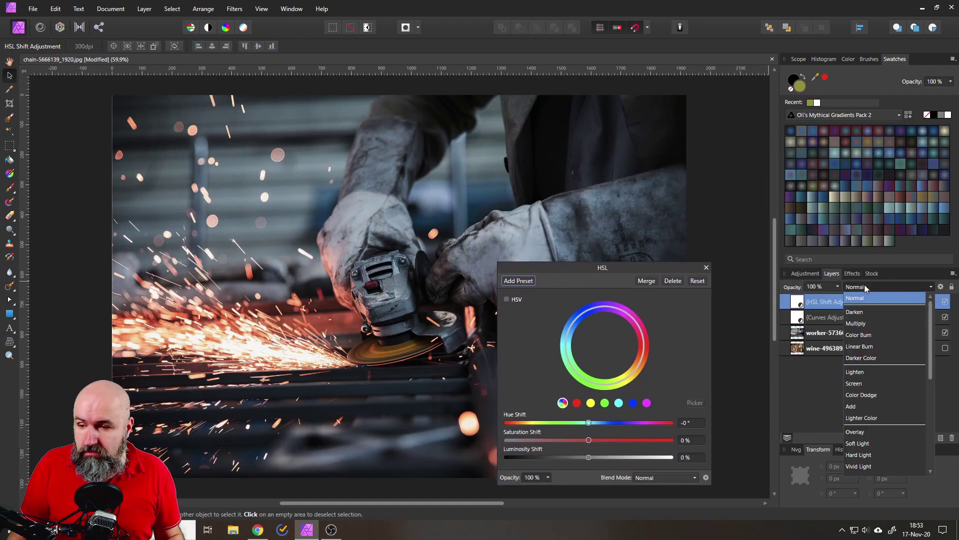
click(859, 336)
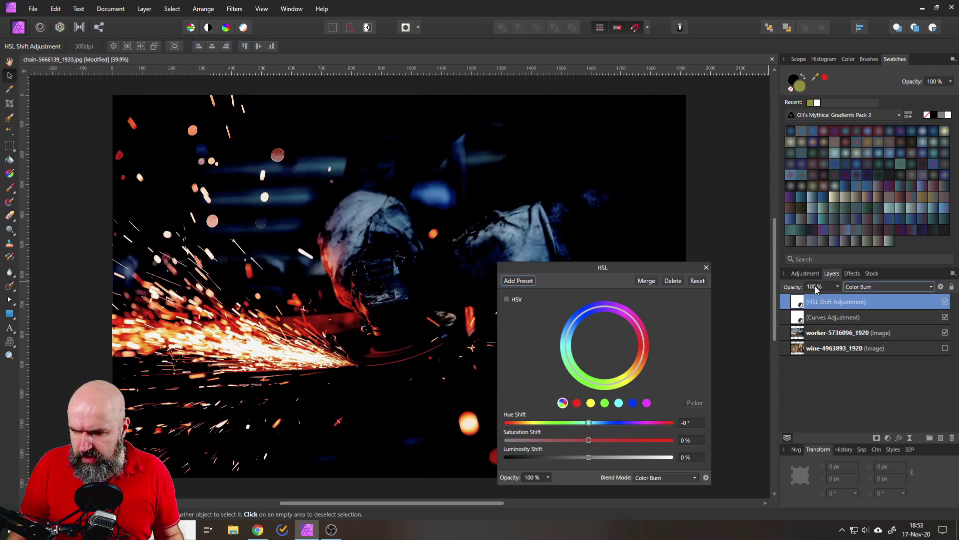
Set the HSL Shift layer's opacity to 44%.
click(816, 287)
text(44)
key(Return)
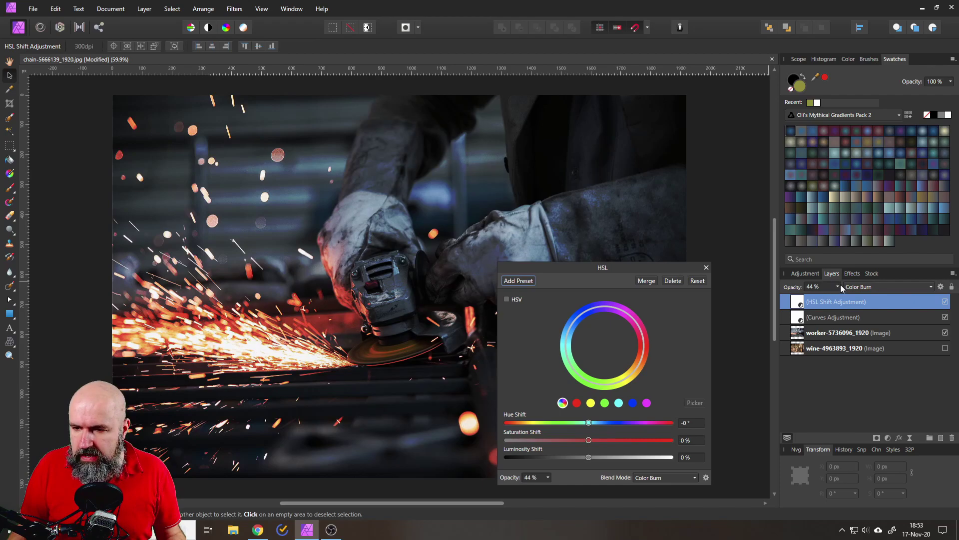
click(838, 287)
mouse_move(839, 299)
mouse_down()
mouse_move(826, 299)
mouse_move(851, 299)
mouse_move(840, 299)
mouse_up()
scroll(812, 290, down, 1)
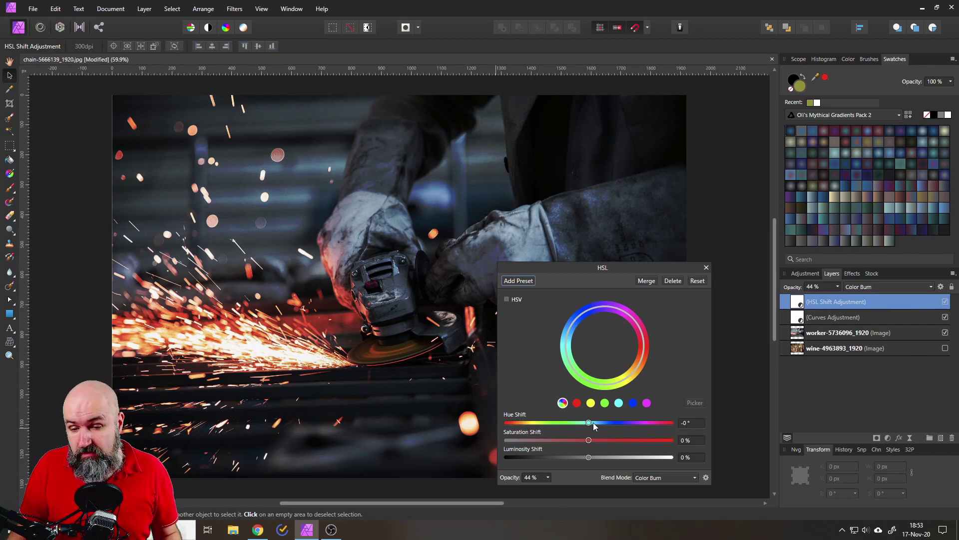
Set the HSL Hue Shift to -180°, briefly comparing it against zero.
drag(589, 422, 475, 421)
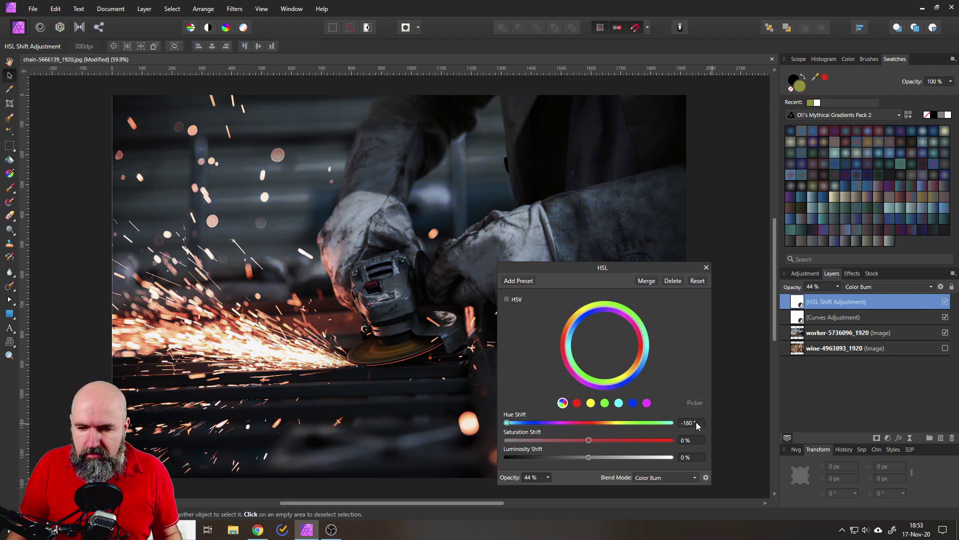
scroll(424, 196, up, 5)
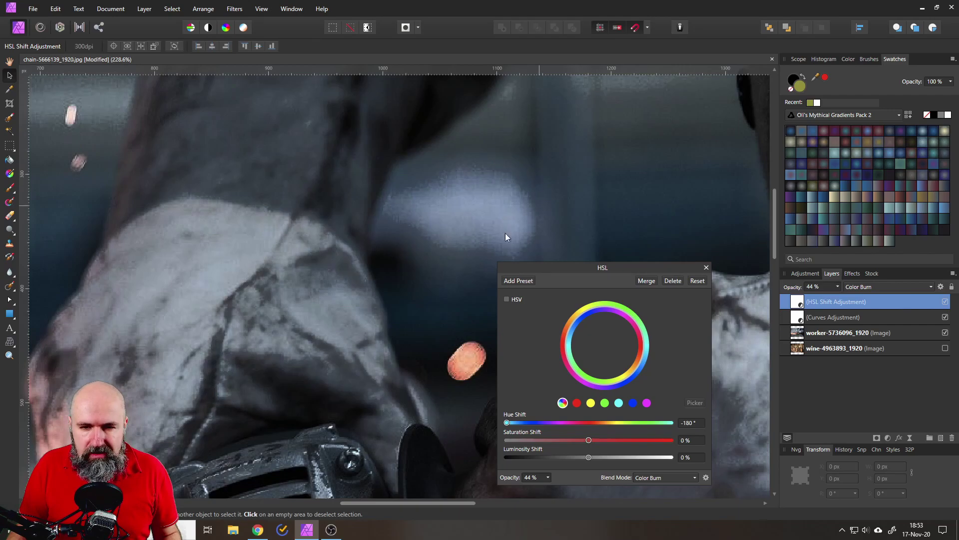
scroll(419, 311, down, 3)
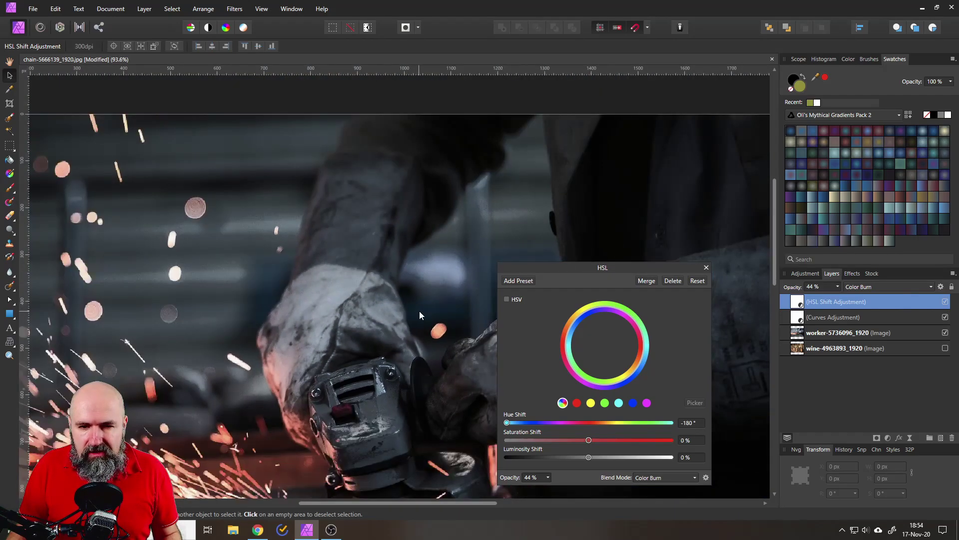
scroll(468, 308, down, 2)
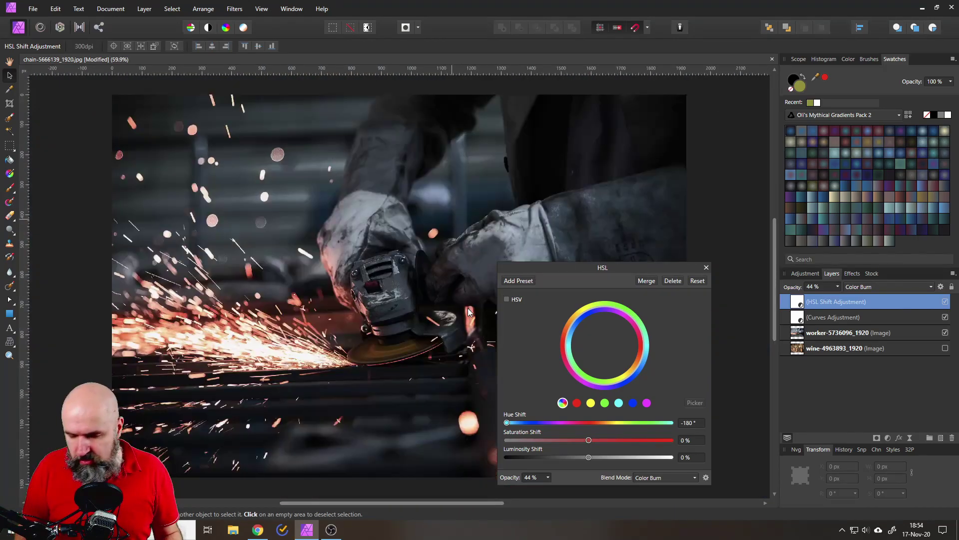
click(590, 423)
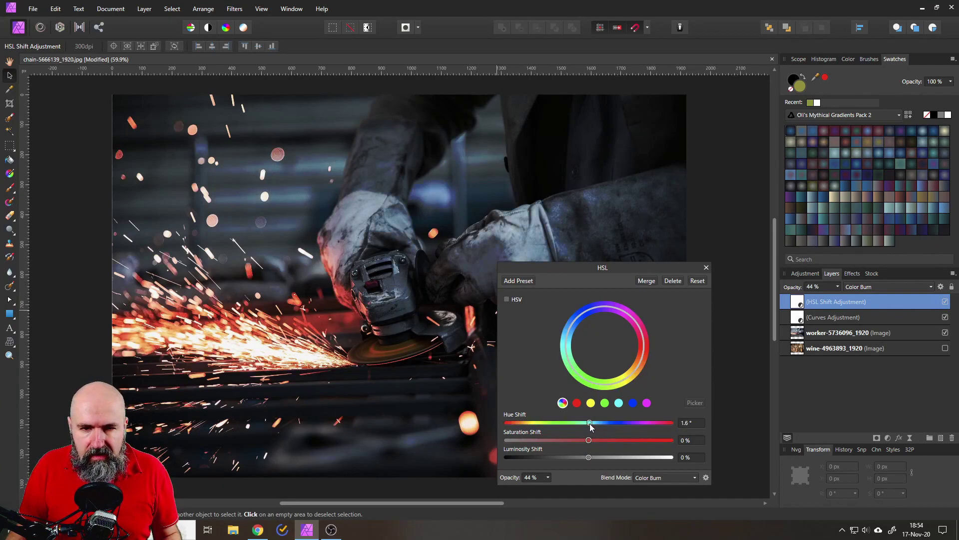
drag(591, 425, 471, 420)
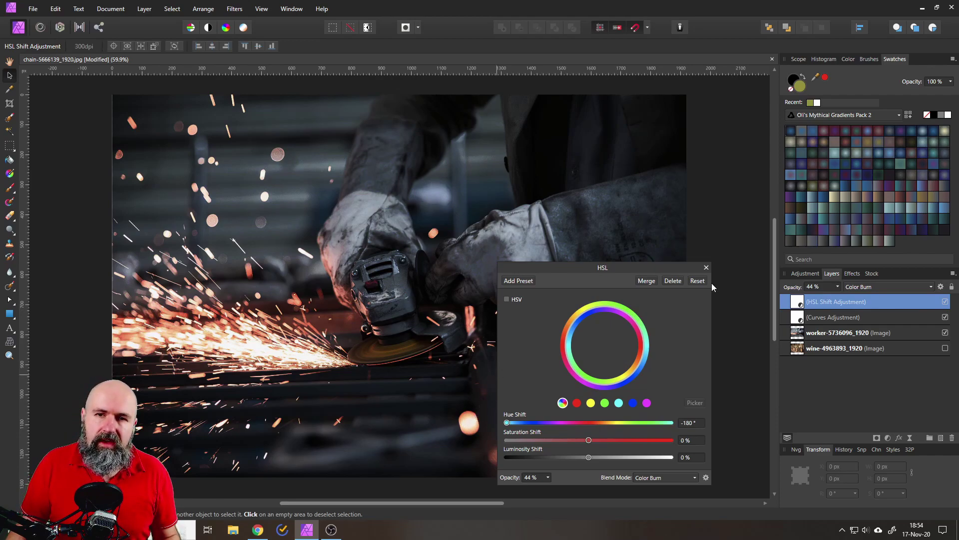
Add a White Balance adjustment using the grey glove as the neutral point.
click(707, 268)
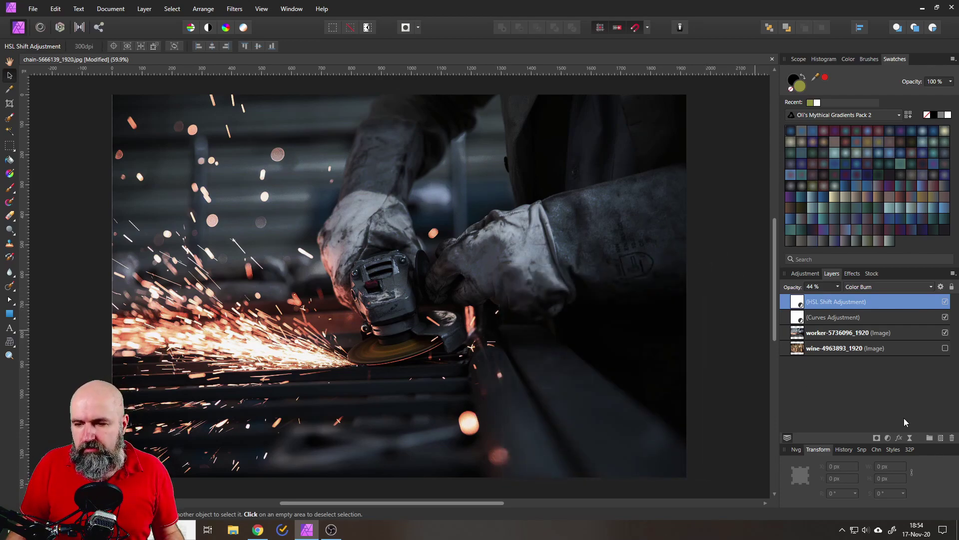
click(887, 438)
click(811, 205)
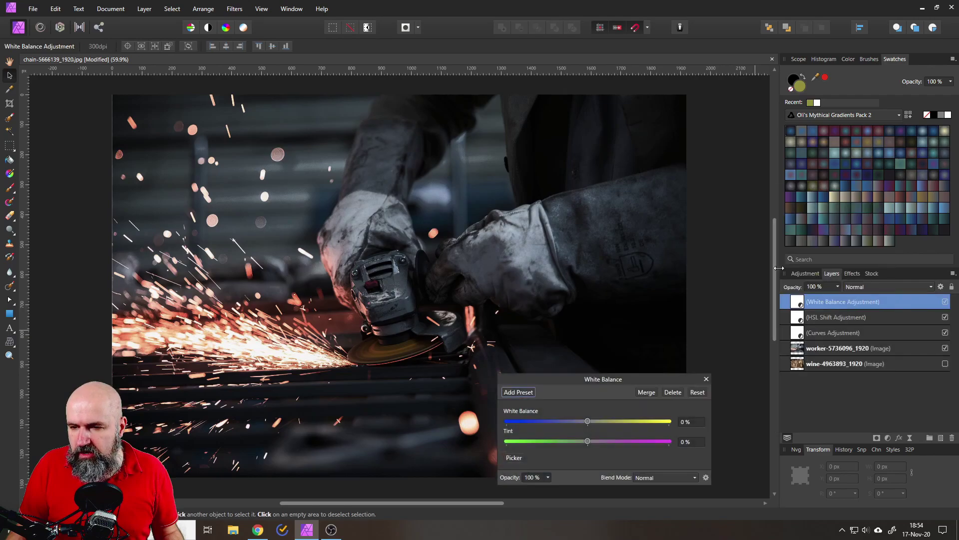
click(514, 458)
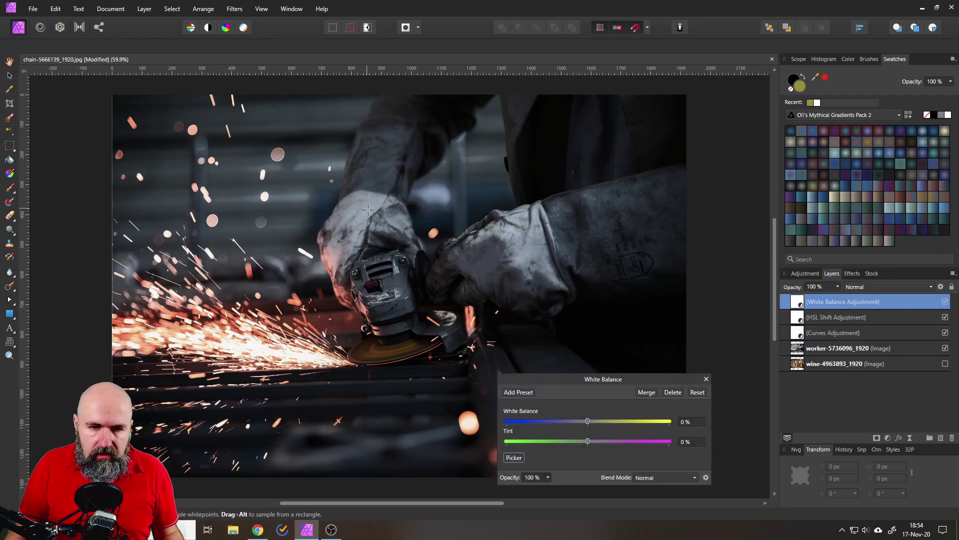
click(369, 209)
click(707, 378)
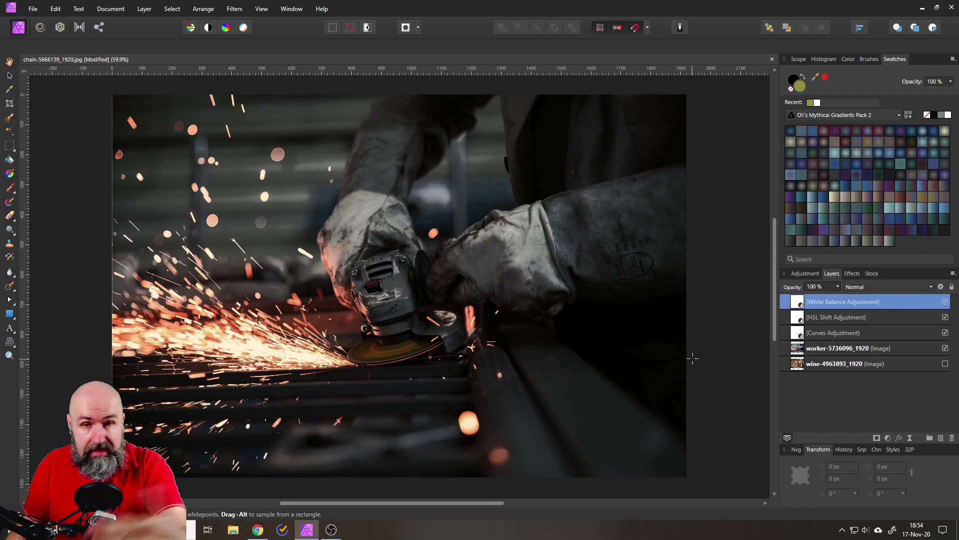
click(832, 349)
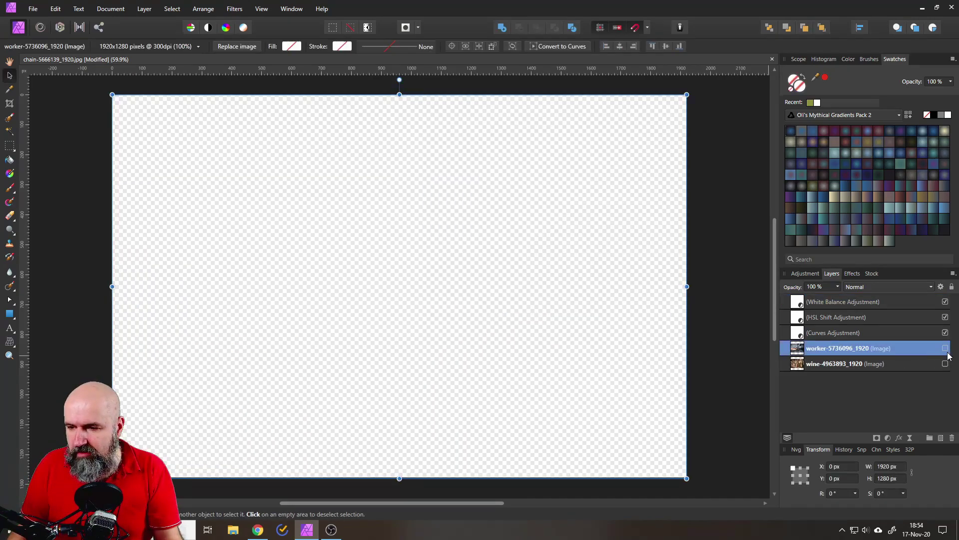
Hide the worker photo, show the wine-bottle photo, and toggle the three adjustments to compare.
click(945, 348)
click(945, 363)
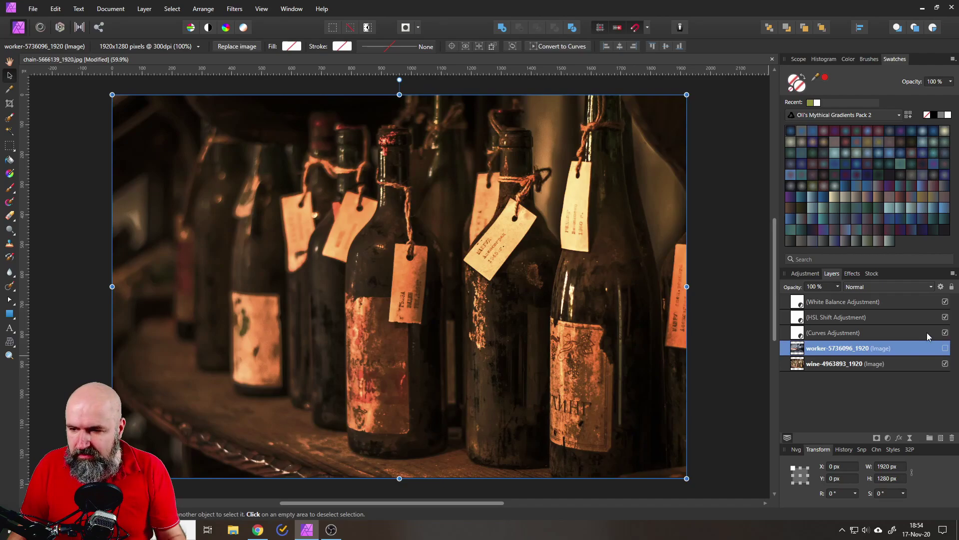
click(910, 330)
shift+click(884, 300)
click(945, 302)
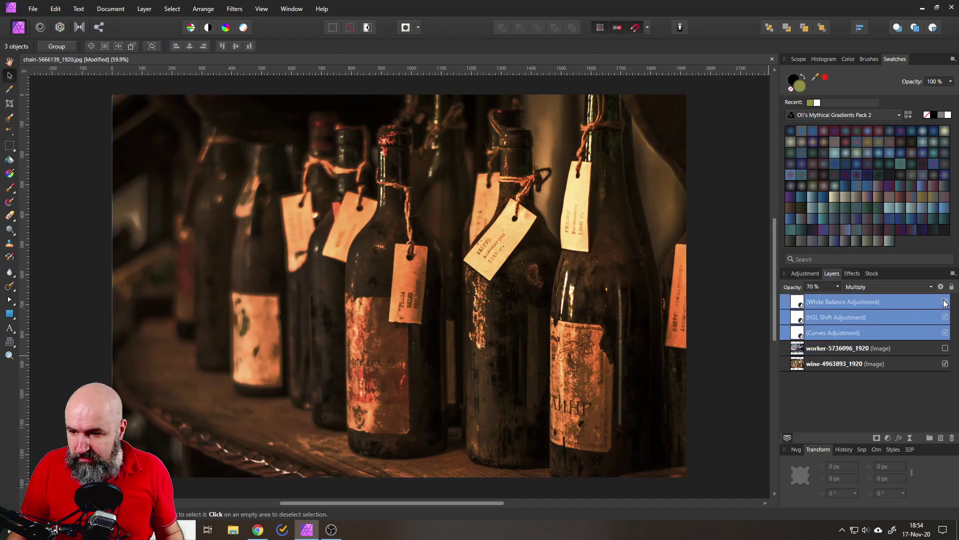
click(945, 302)
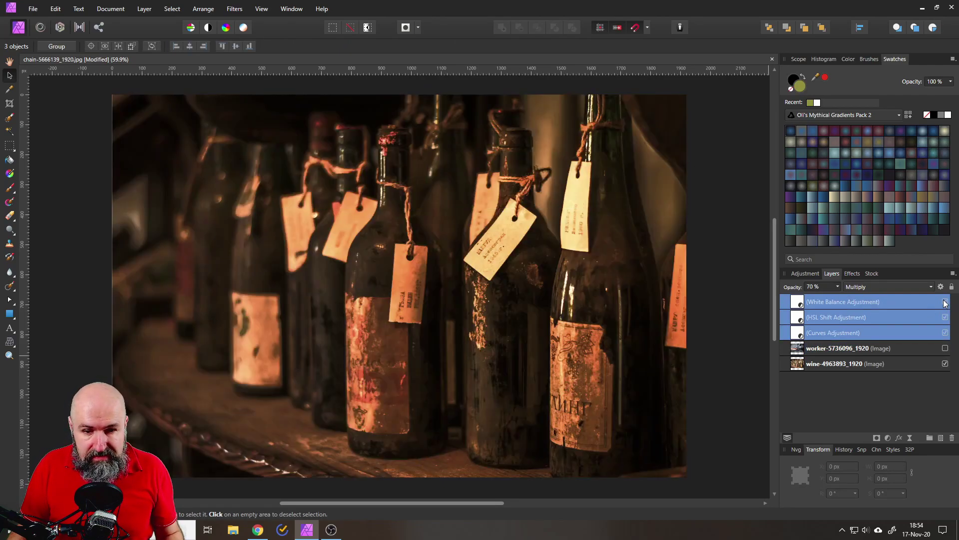
Lower the HSL Shift opacity to 21% and turn off the White Balance adjustment.
click(802, 317)
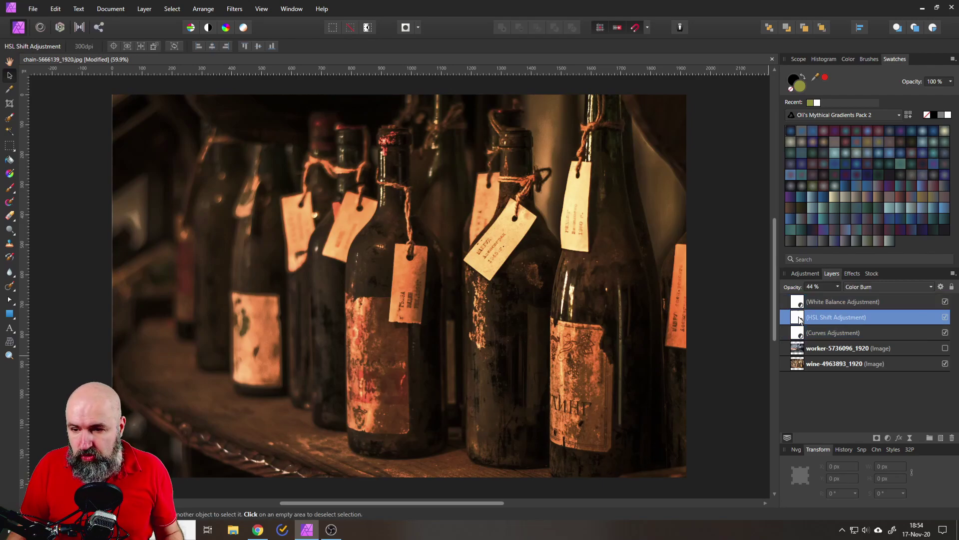
click(838, 286)
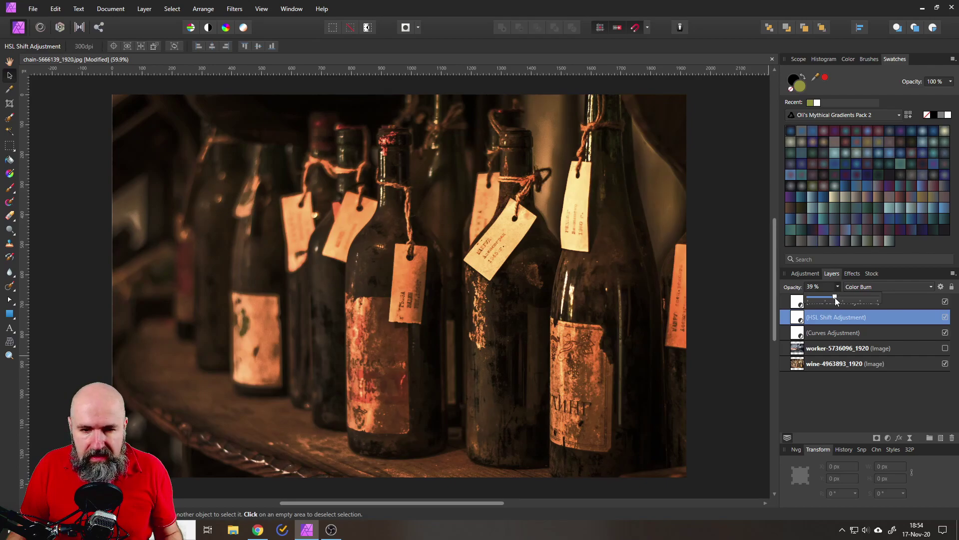
drag(835, 298, 824, 299)
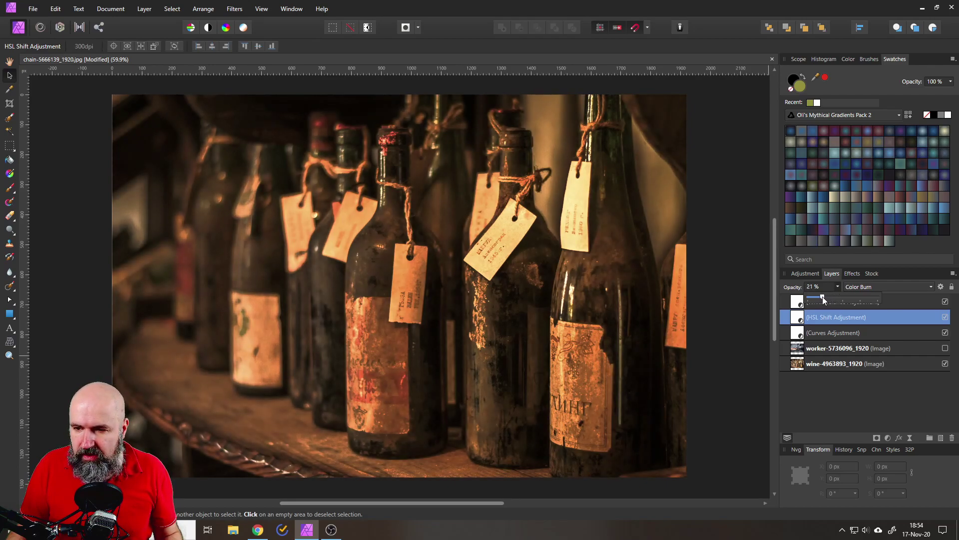
click(802, 306)
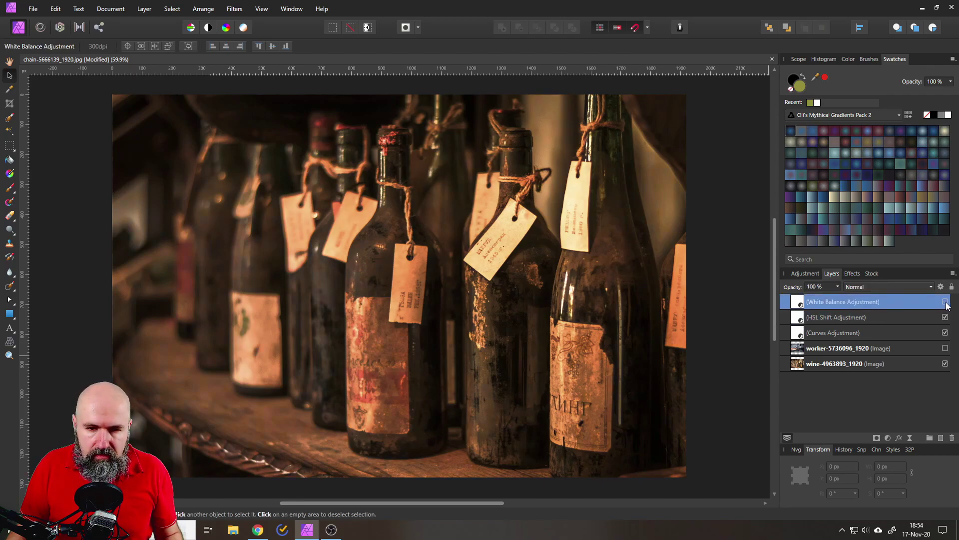
Toggle HSL Shift and Curves off and back on to compare their effect.
click(912, 319)
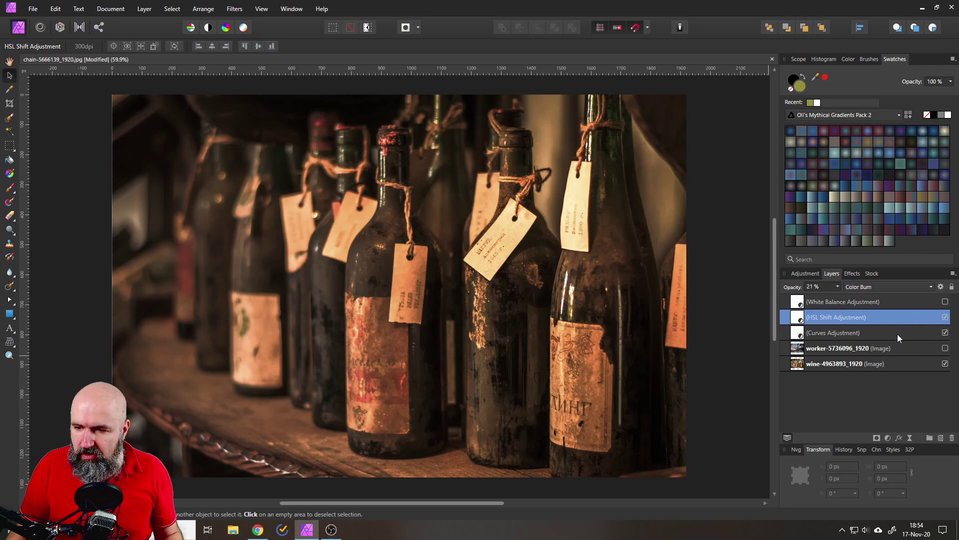
shift+click(905, 334)
click(945, 333)
click(945, 333)
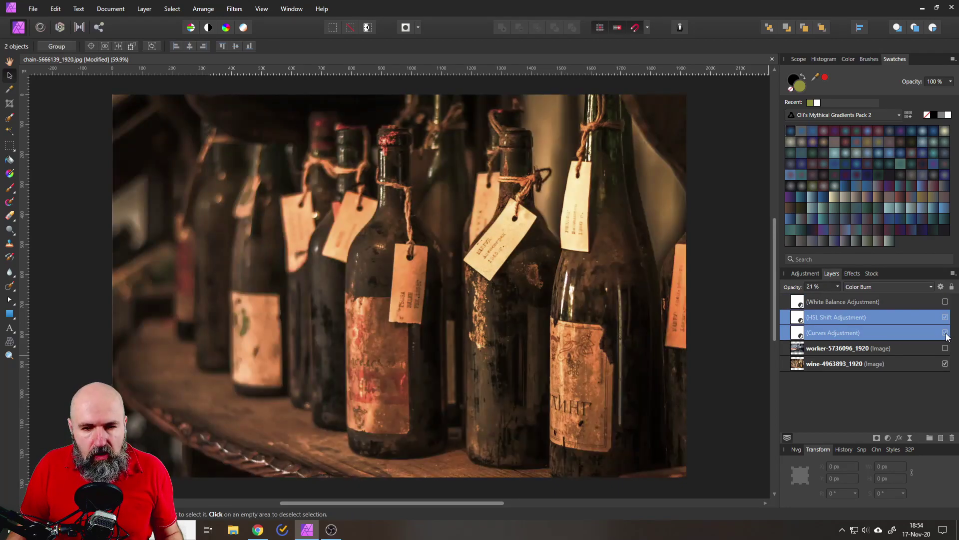